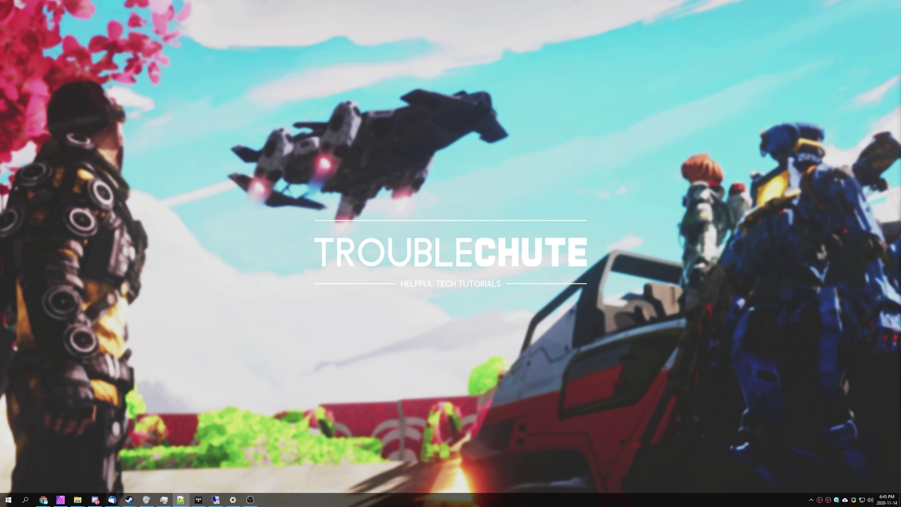
- Open Graphics settings and browse for an app to add under Graphics performance preference
key(super)
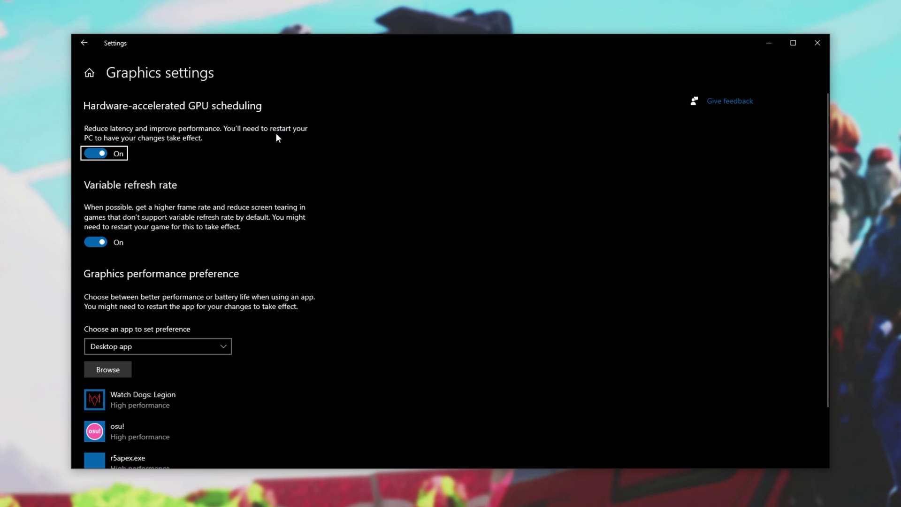
scroll(405, 319, down, 1)
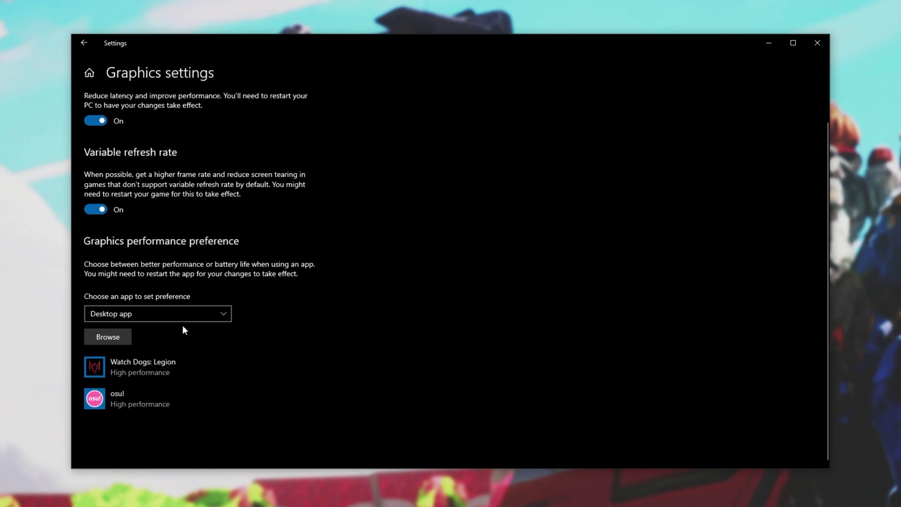
click(121, 335)
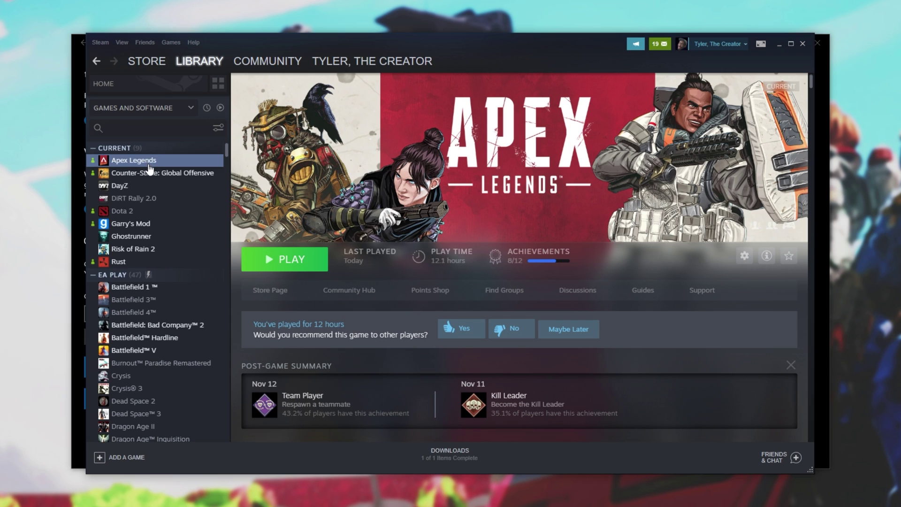
- Open the Apex Legends install folder from Steam via Manage > Browse local files
right_click(147, 162)
mouse_move(195, 234)
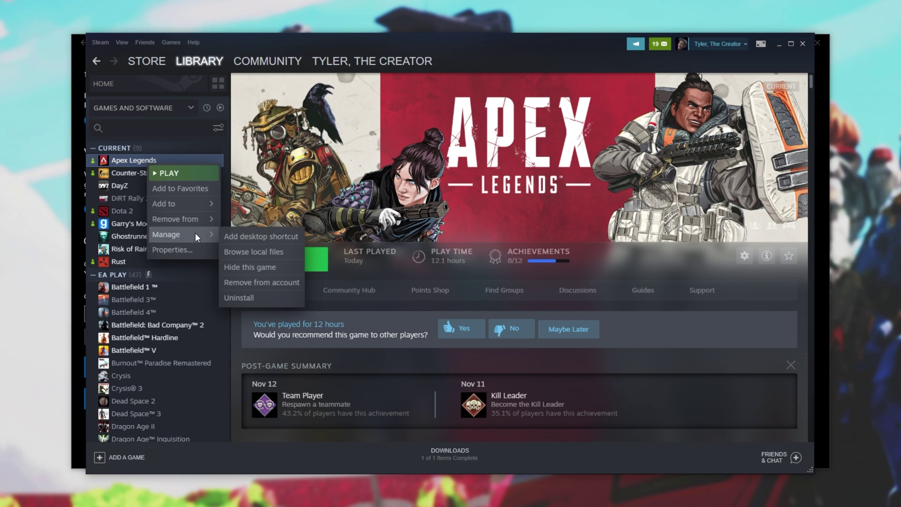
click(272, 254)
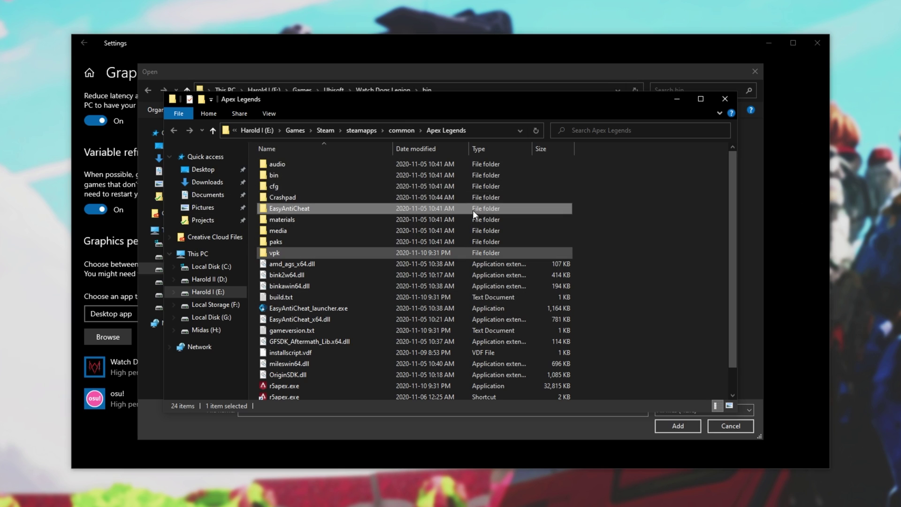
scroll(665, 228, down, 1)
scroll(655, 232, up, 1)
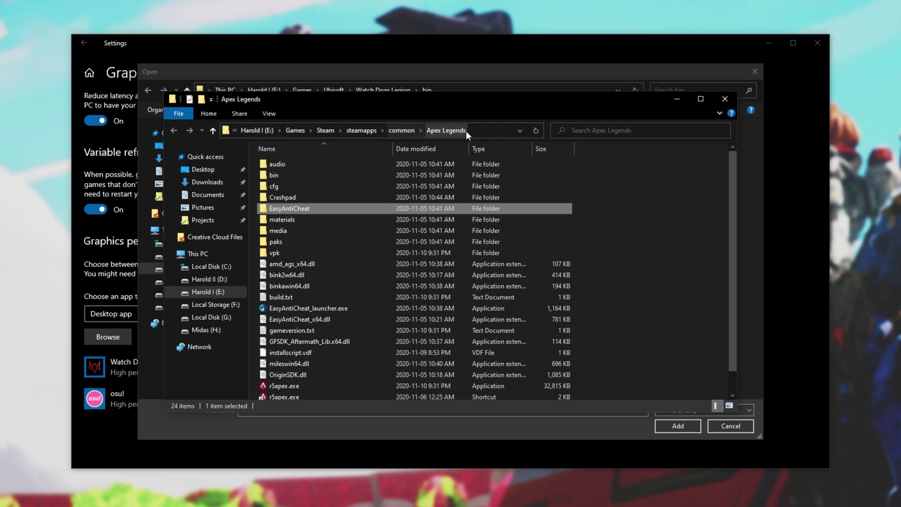
- Paste the Apex Legends folder path into the file picker and add r5apex.exe to the list
click(491, 134)
key(ctrl+c)
click(677, 98)
click(536, 90)
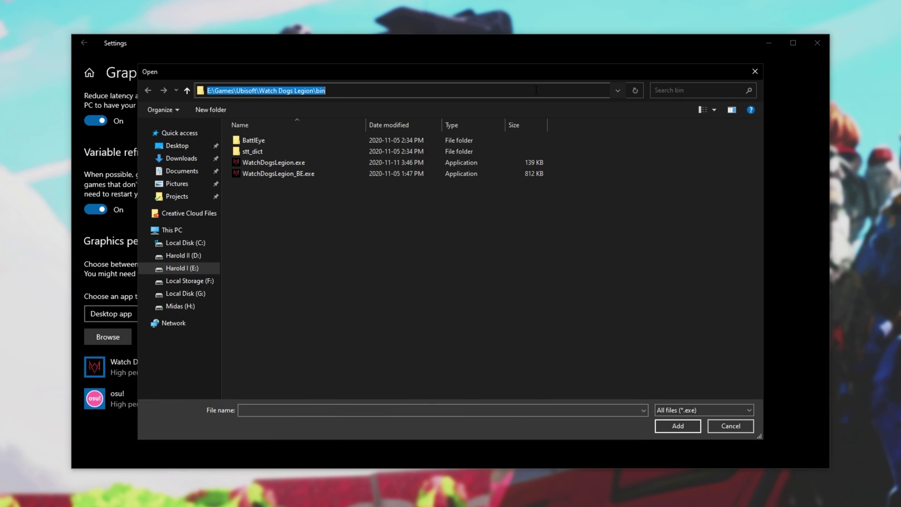
key(ctrl+v)
key(Return)
click(274, 252)
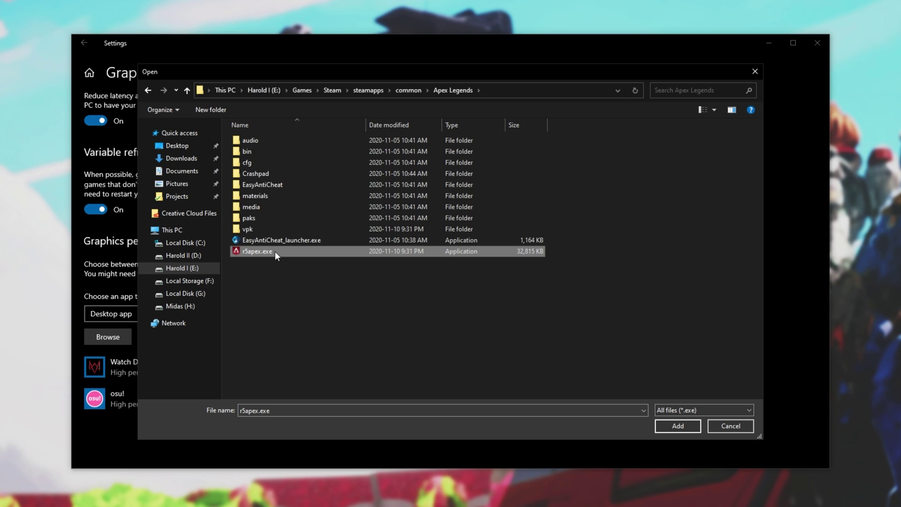
double_click(269, 251)
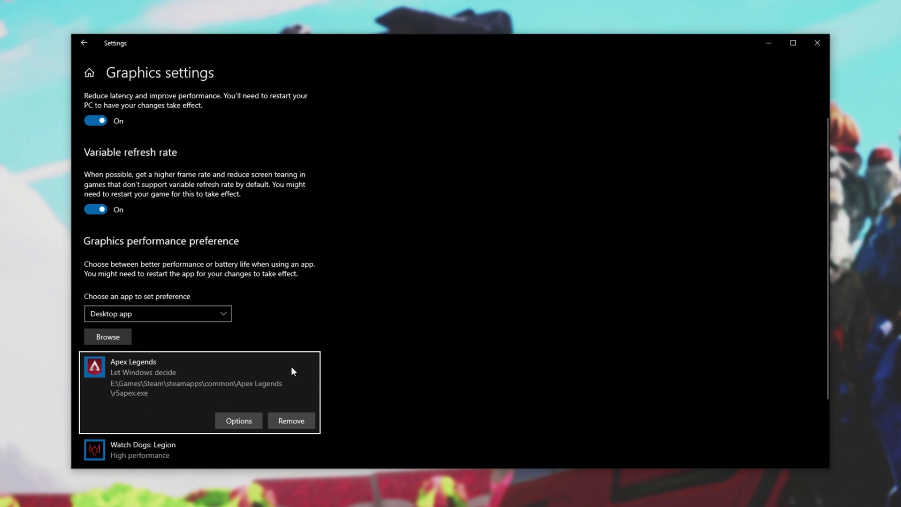
- Set r5apex.exe's graphics preference to High performance and save
click(252, 416)
click(409, 273)
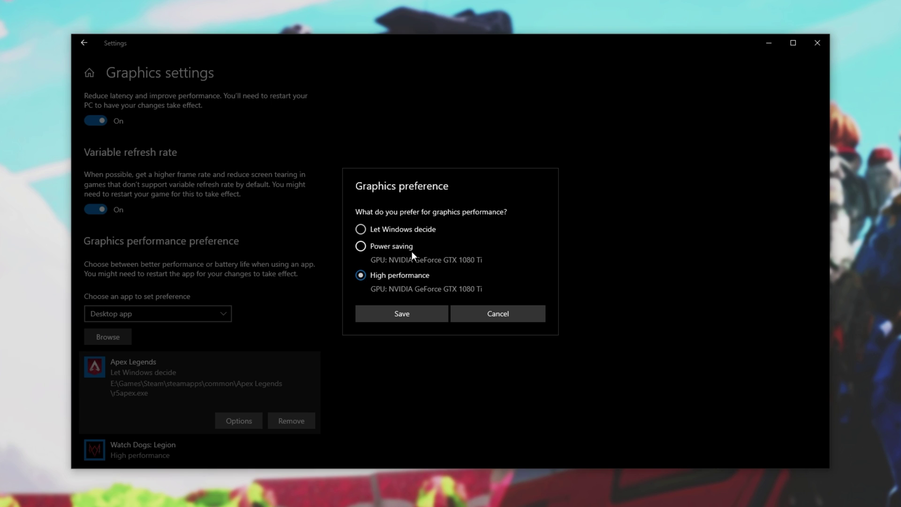
click(412, 310)
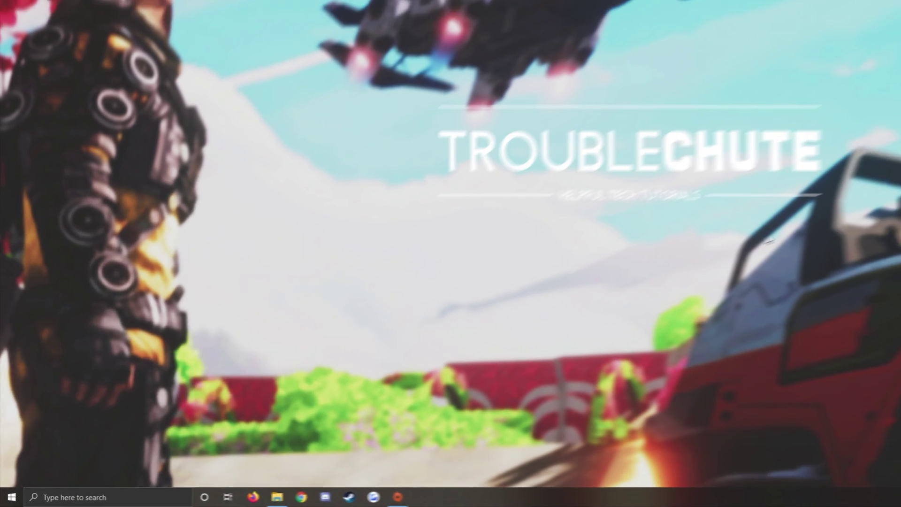
- Search 'game mode' from Start to reach the Game Mode settings page
key(super)
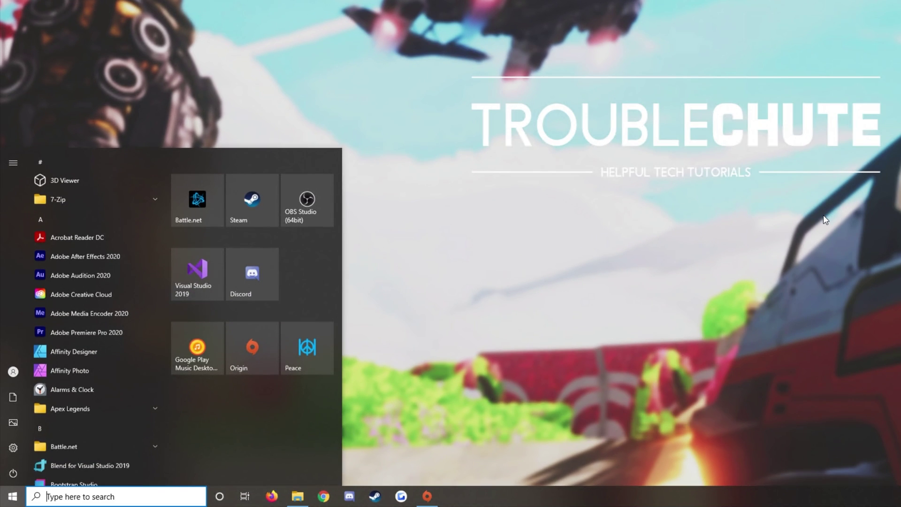
text(game mode)
key(Return)
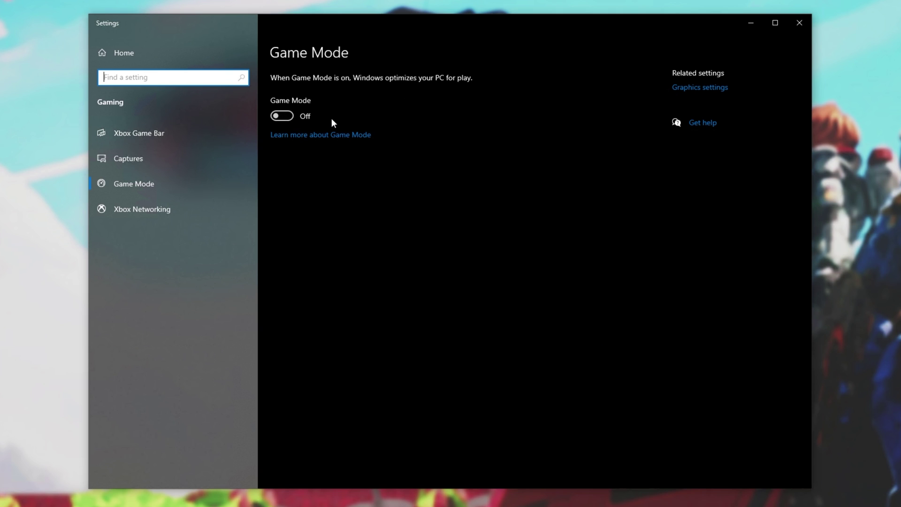
- Review the Captures and Xbox Game Bar pages, confirming they are off
click(165, 156)
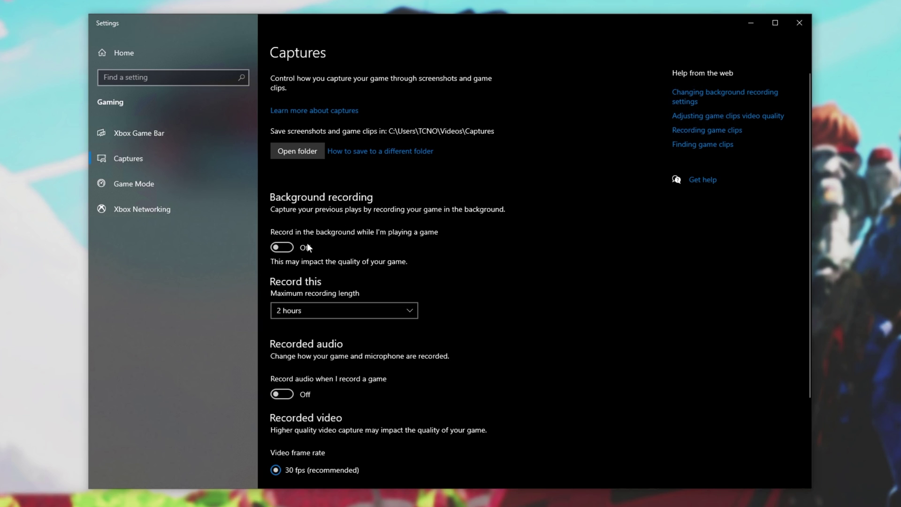
scroll(294, 407, down, 2)
scroll(293, 399, down, 1)
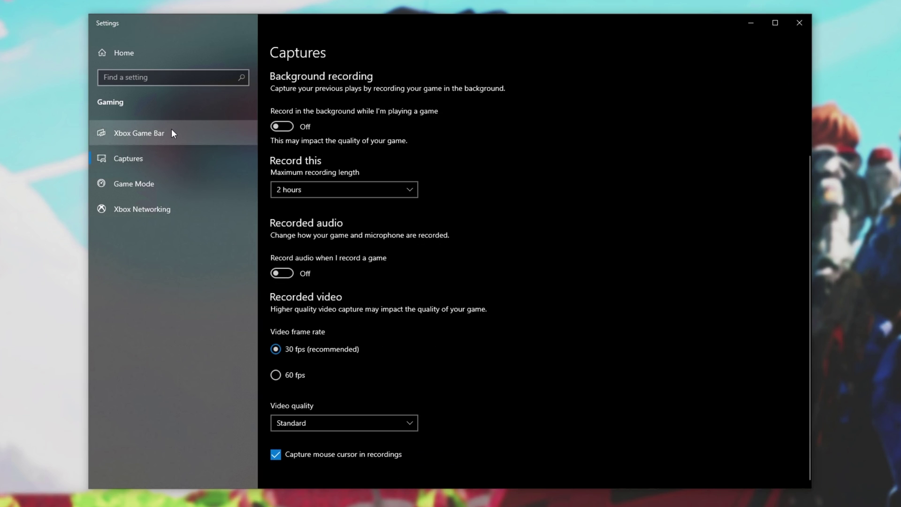
click(170, 130)
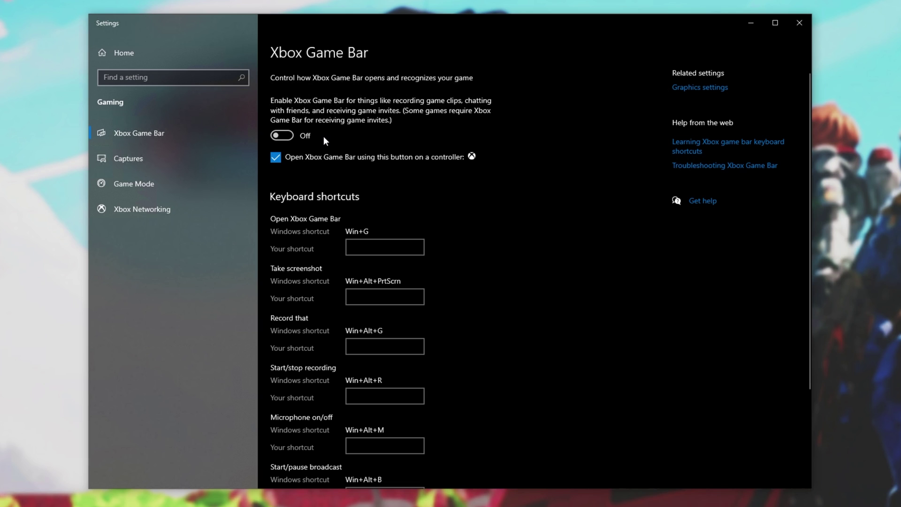
click(153, 159)
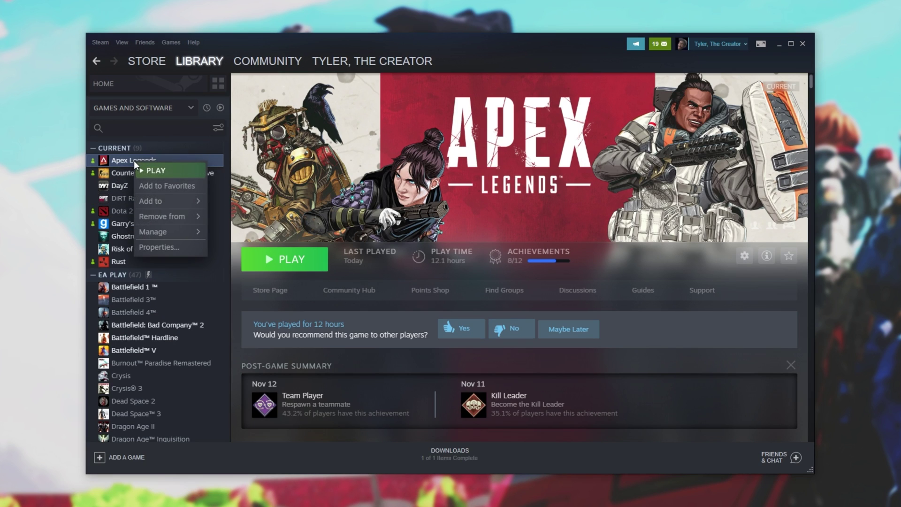
- Open the Properties of r5apex.exe in the Apex Legends install folder
mouse_move(176, 230)
click(254, 249)
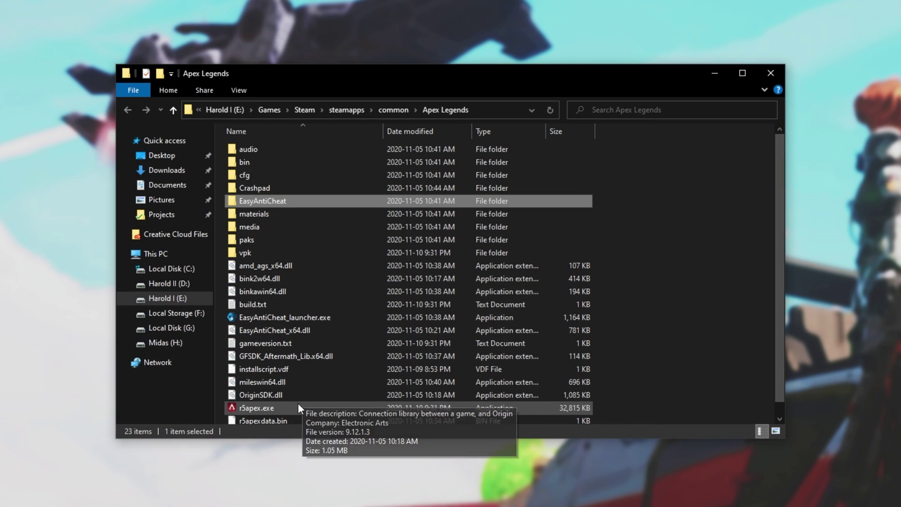
scroll(298, 403, down, 1)
click(288, 395)
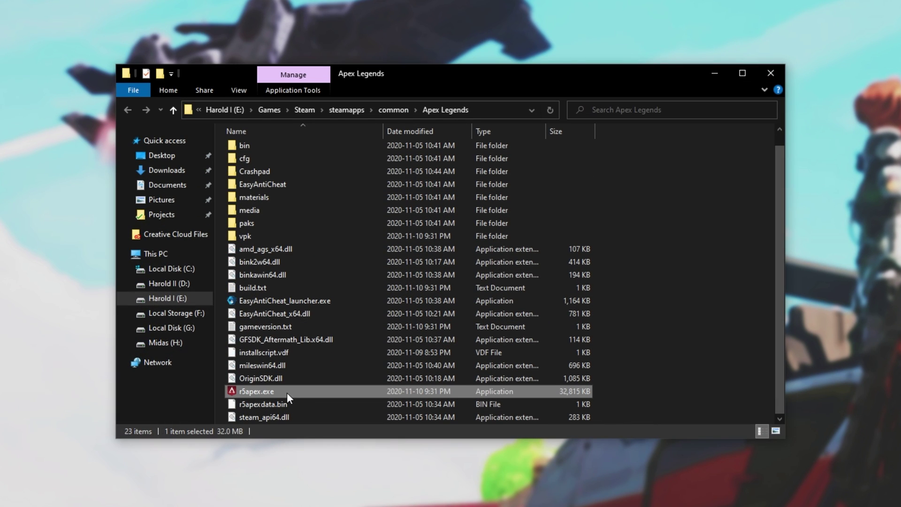
right_click(286, 393)
click(319, 377)
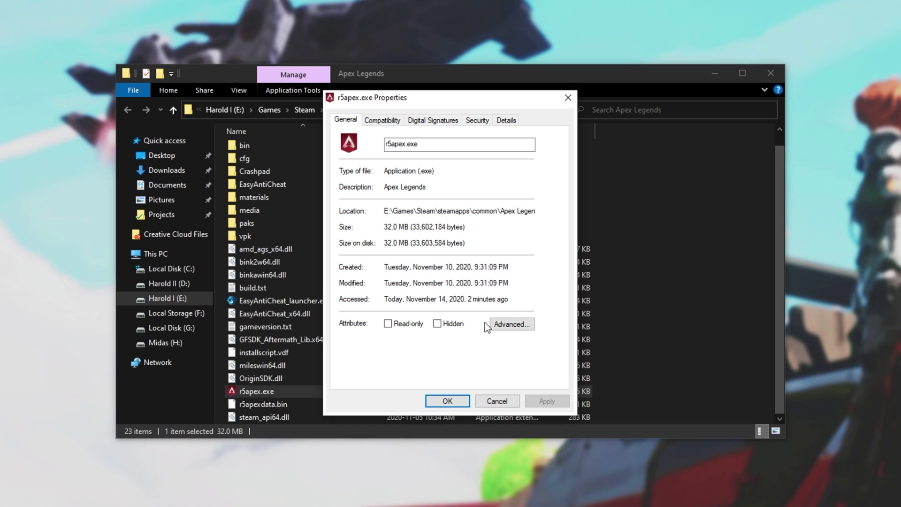
- Disable fullscreen optimizations and override high DPI scaling, performed by Application, then apply
click(375, 117)
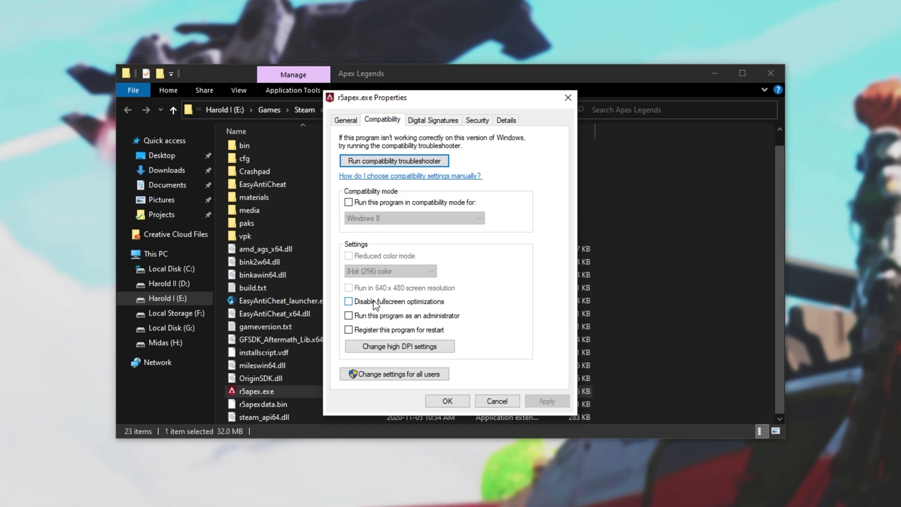
click(396, 303)
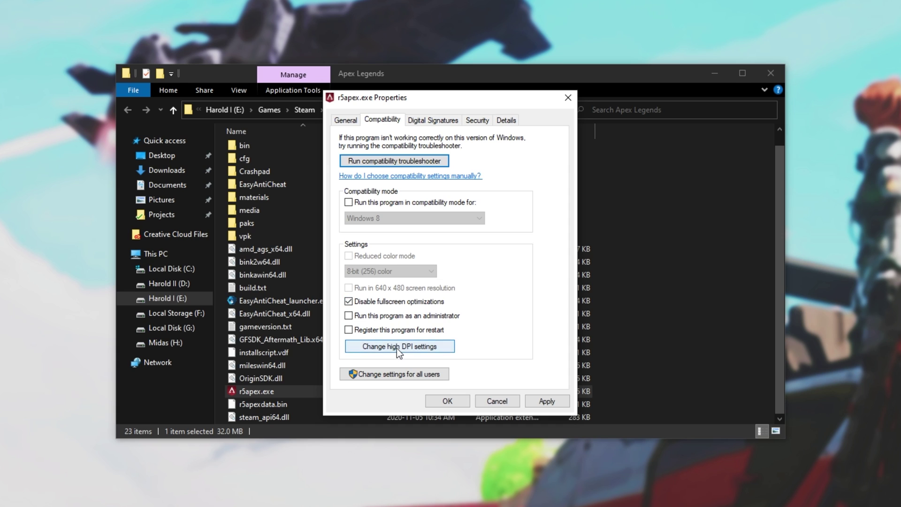
click(396, 347)
click(399, 321)
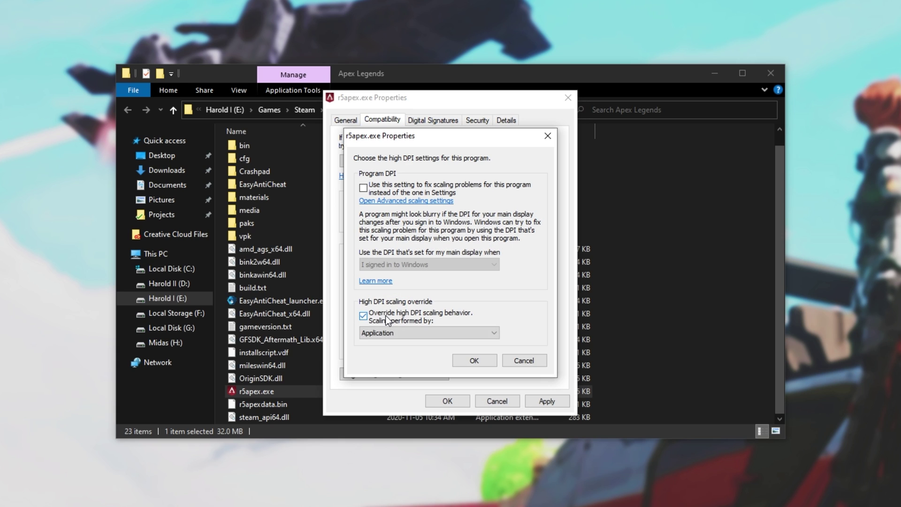
click(403, 334)
click(403, 335)
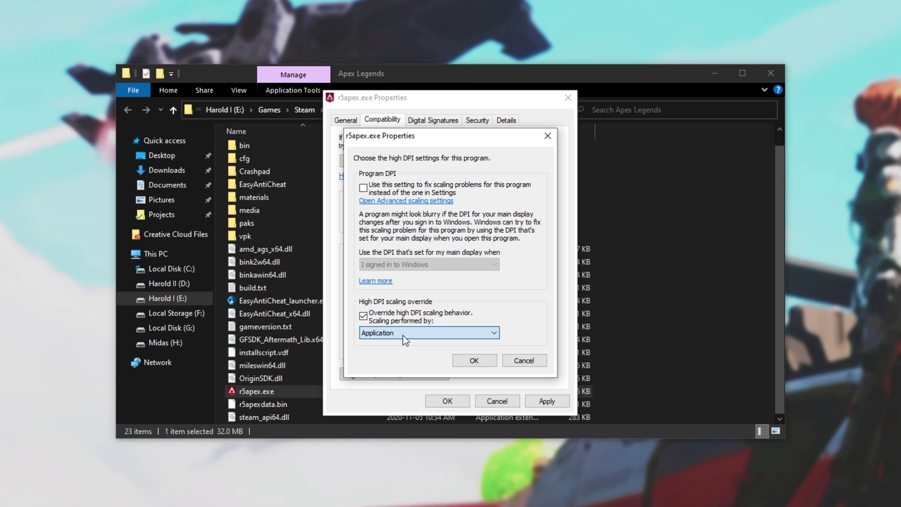
click(489, 362)
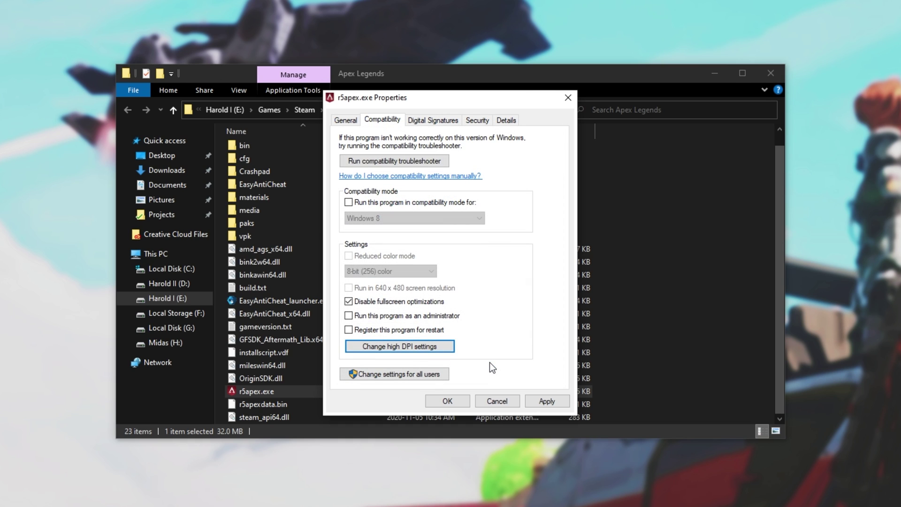
click(538, 400)
click(436, 401)
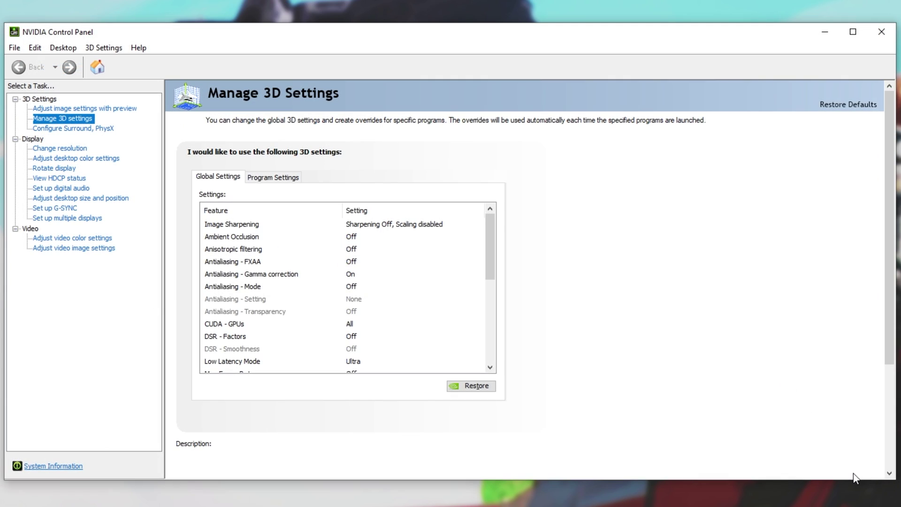
- Confirm image settings use the advanced 3D image settings, then return to Manage 3D settings
click(85, 108)
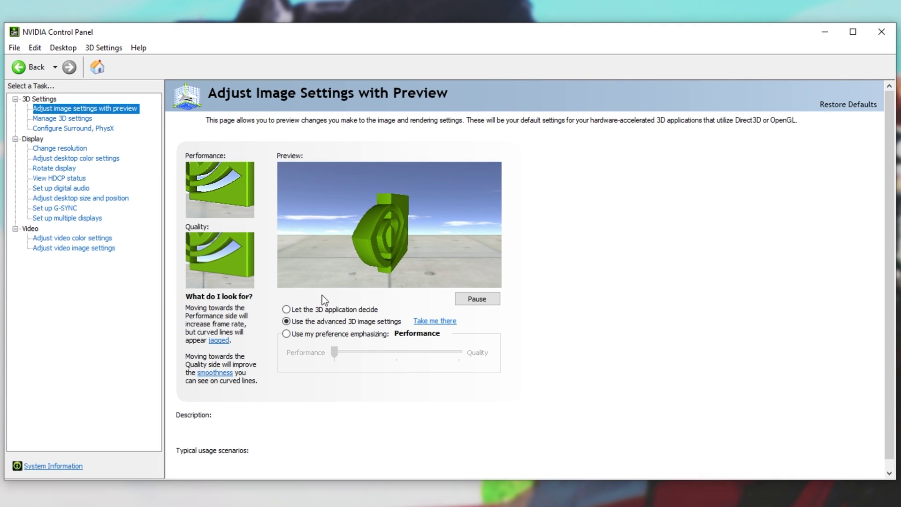
mouse_move(299, 324)
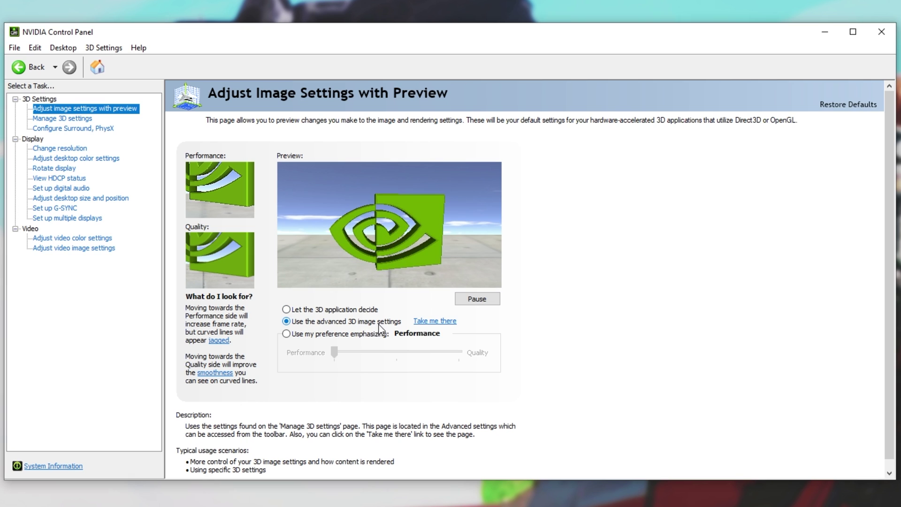
click(62, 118)
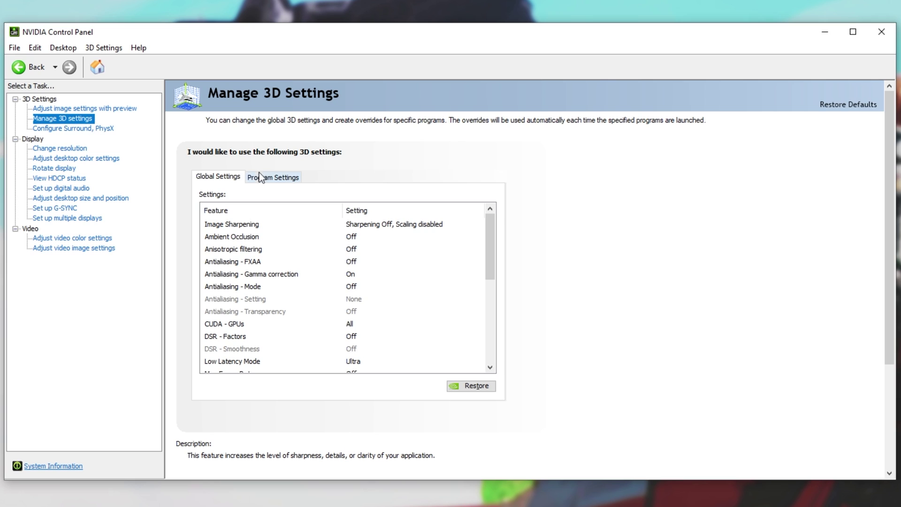
- Add Apex Legends (r5apex.exe) as a customized program under Program Settings
click(264, 176)
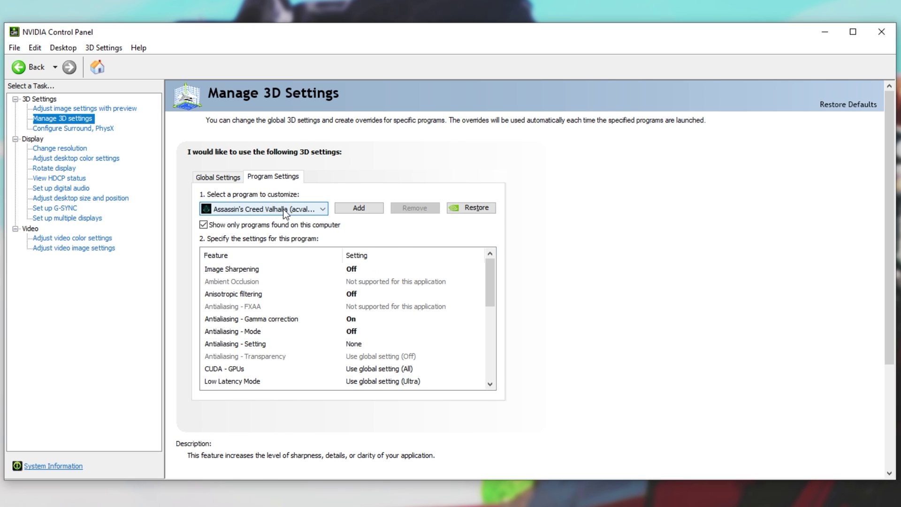
click(285, 209)
click(284, 209)
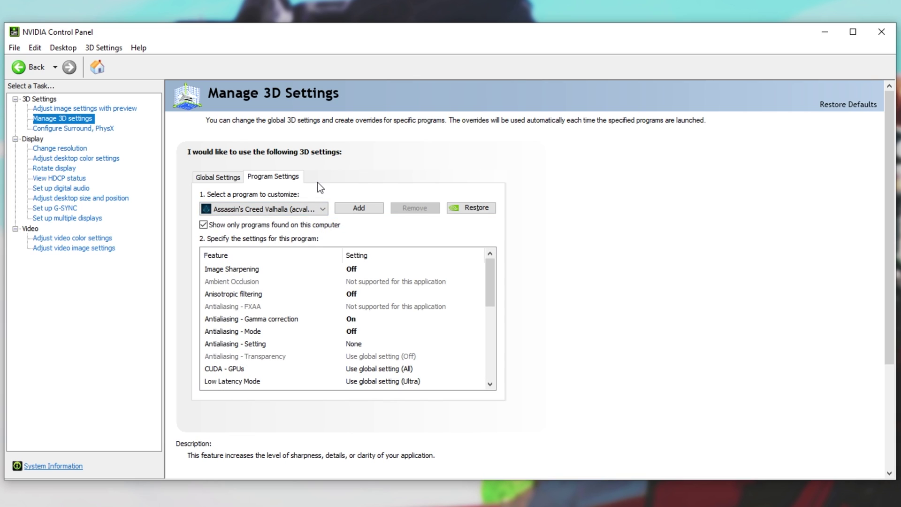
click(347, 209)
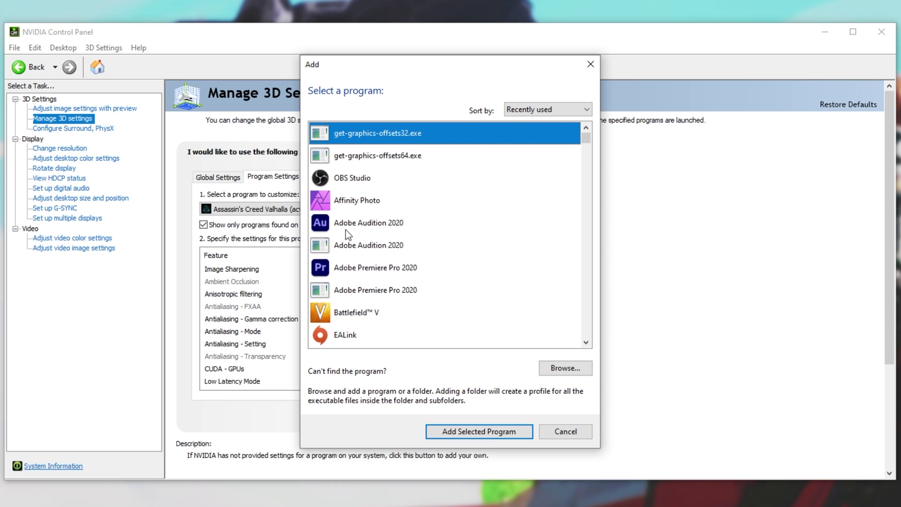
drag(587, 138, 587, 145)
click(445, 244)
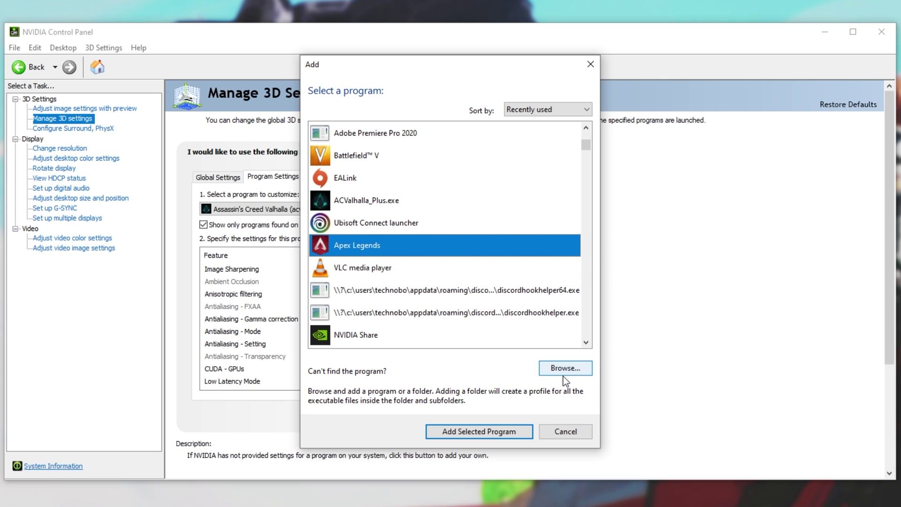
click(480, 428)
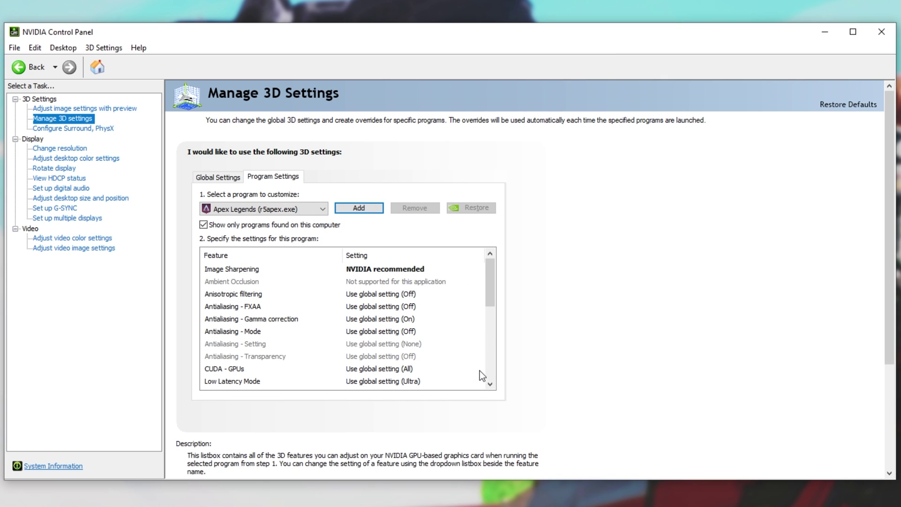
- Set Anisotropic filtering and Antialiasing - FXAA to Off for Apex Legends
click(288, 268)
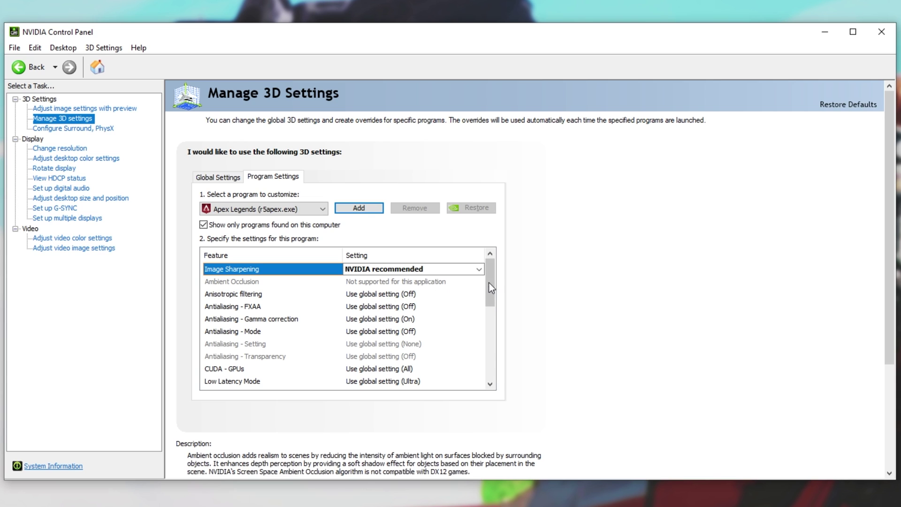
drag(489, 283, 493, 257)
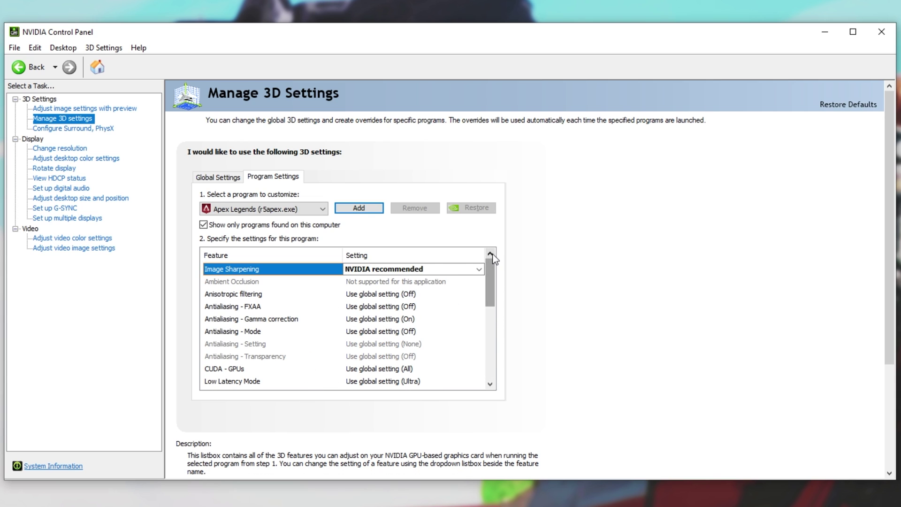
click(411, 295)
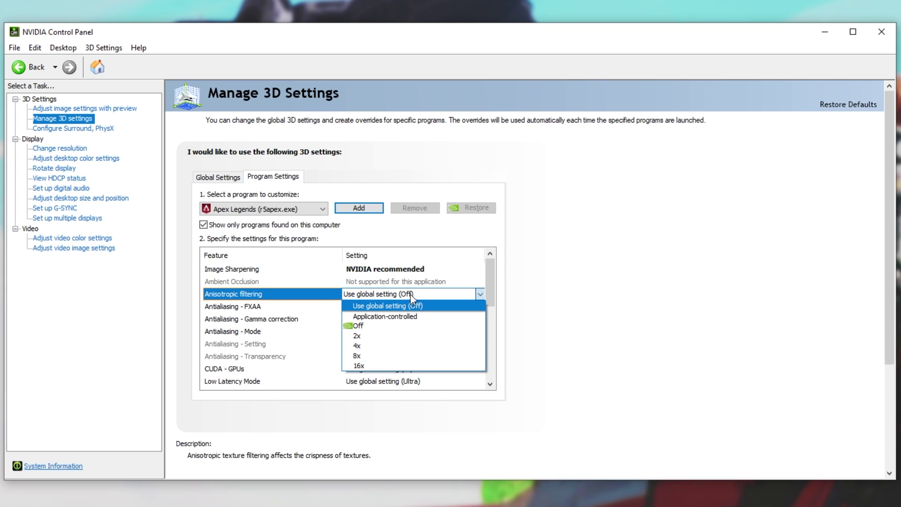
click(404, 326)
click(410, 308)
click(410, 326)
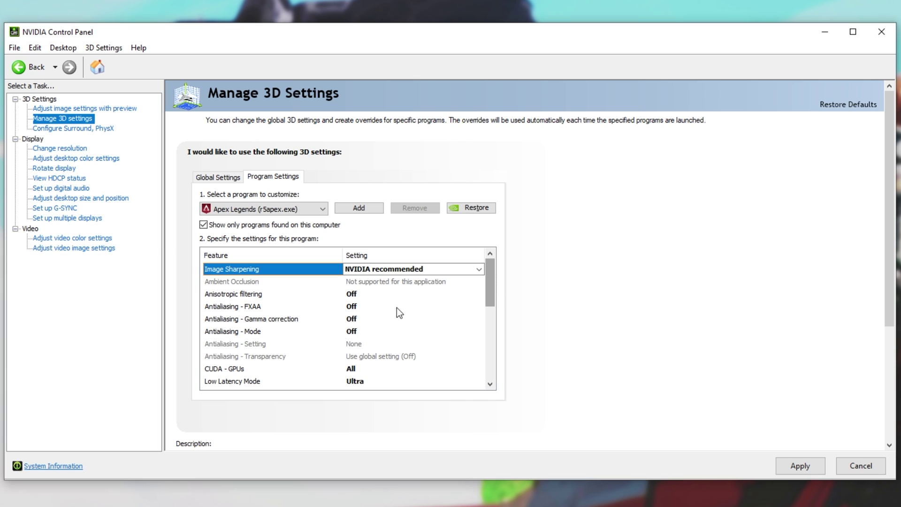
- Set Low Latency Mode to Ultra and apply the Apex Legends 3D settings
click(280, 382)
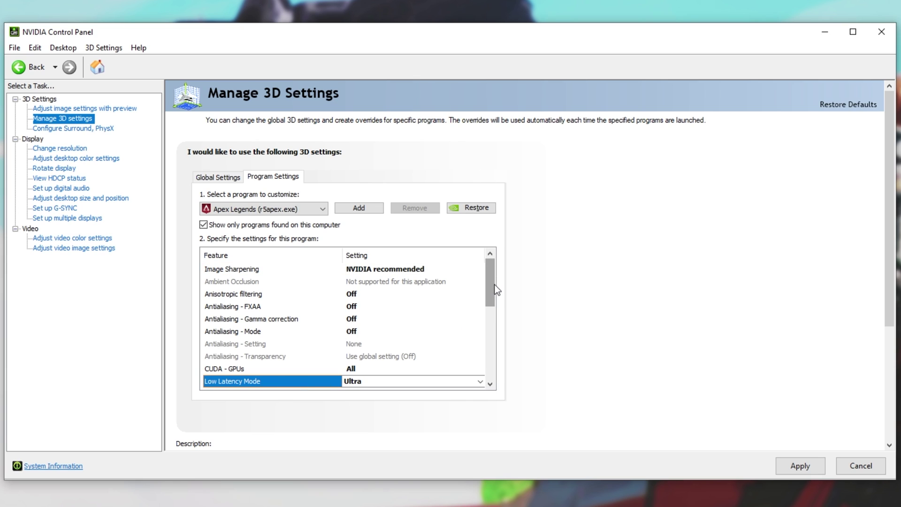
drag(491, 273, 493, 372)
click(314, 381)
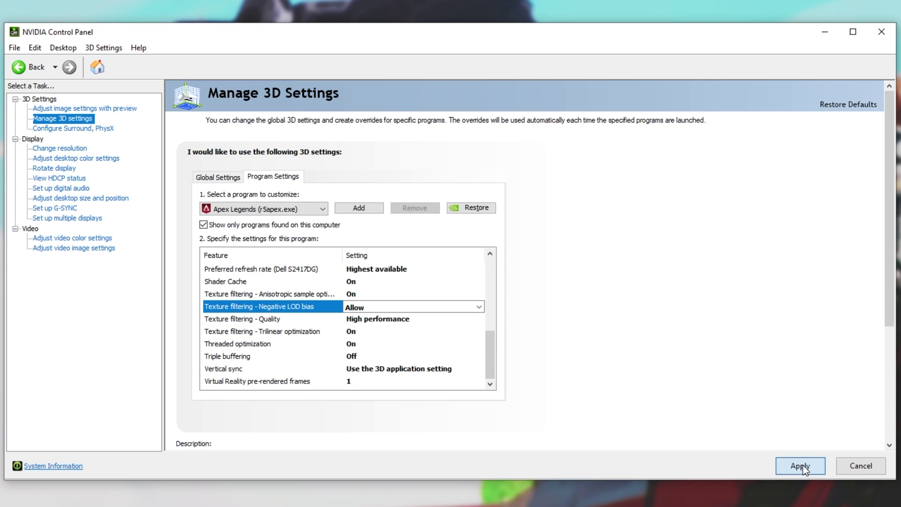
click(881, 31)
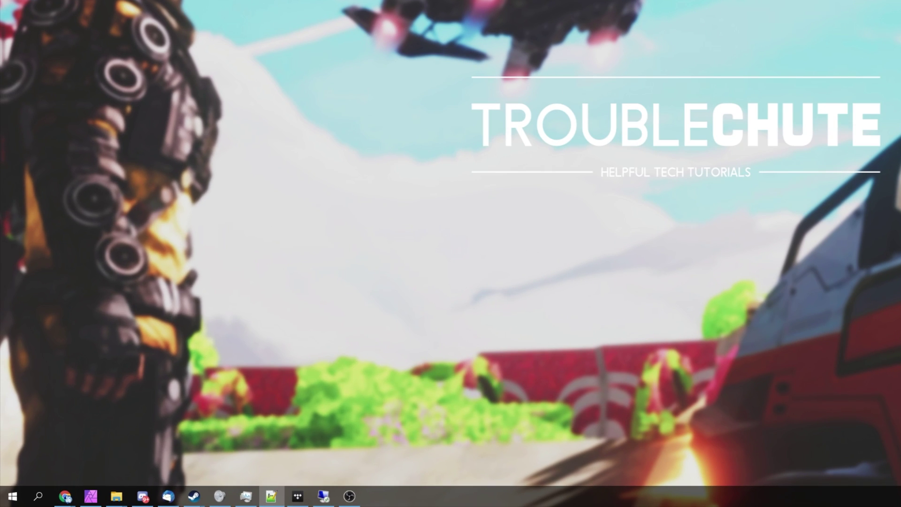
- Launch Disk Cleanup and permanently delete the checked files on drive C:
key(super)
text(disk)
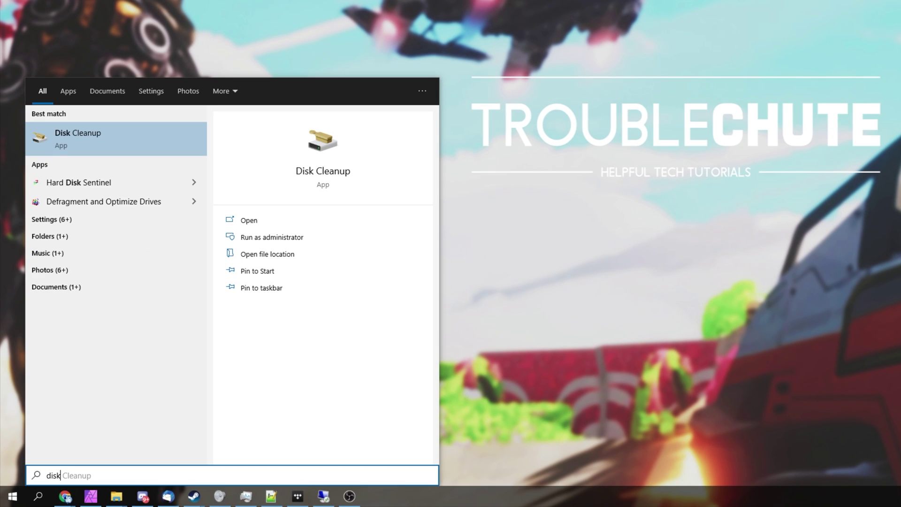
click(114, 136)
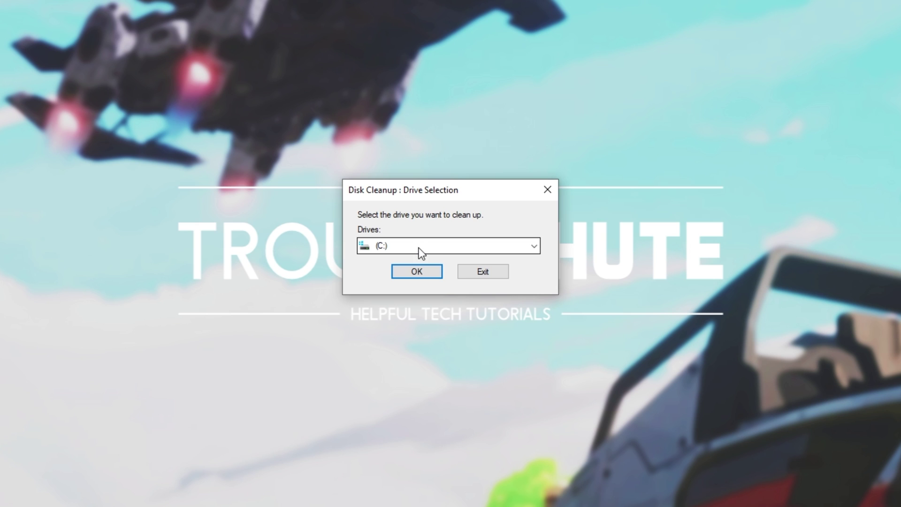
click(420, 271)
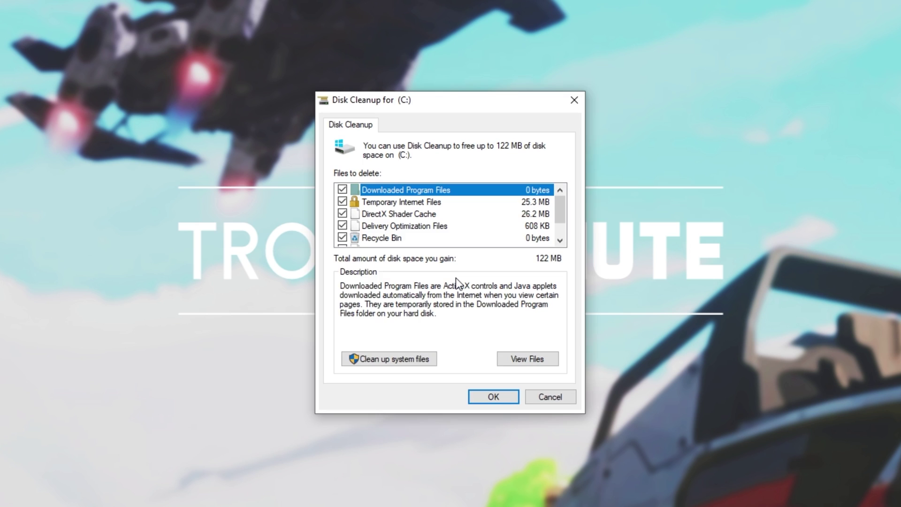
scroll(347, 216, down, 1)
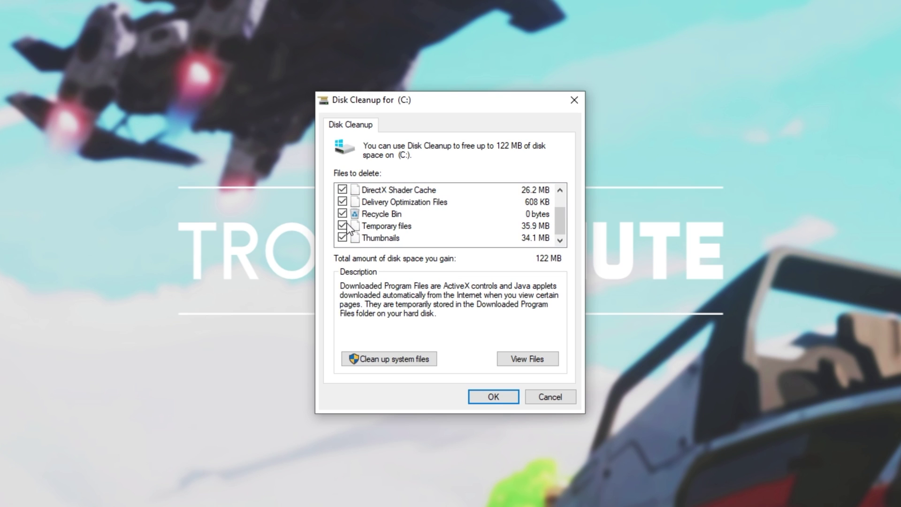
scroll(350, 226, up, 1)
click(499, 396)
click(478, 254)
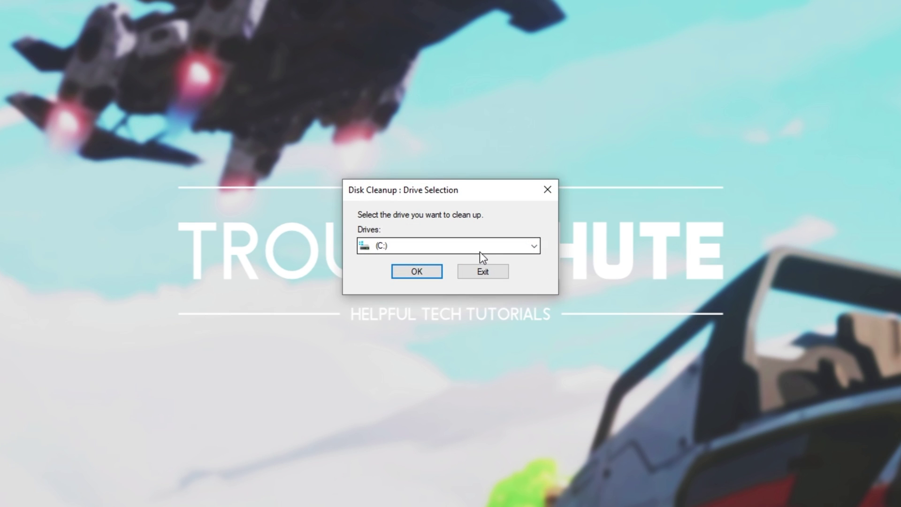
- Permanently delete the checked files on drive E:
click(462, 245)
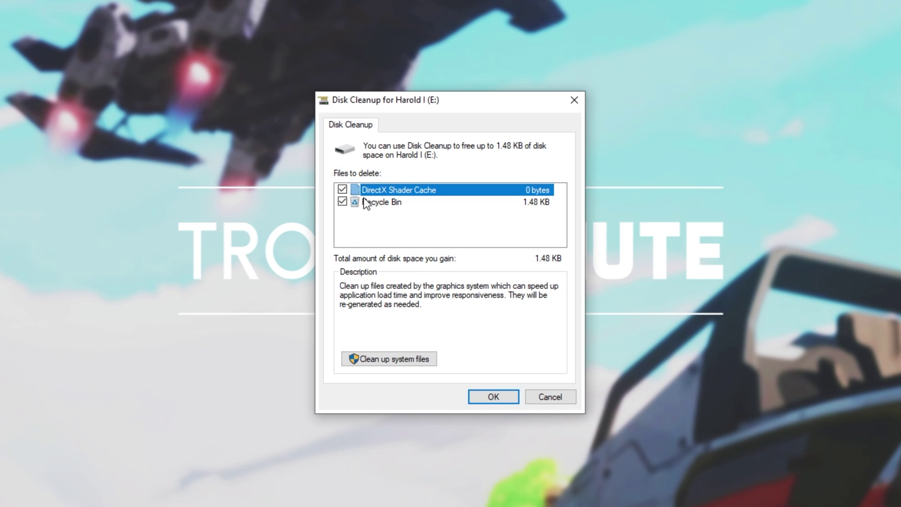
click(491, 397)
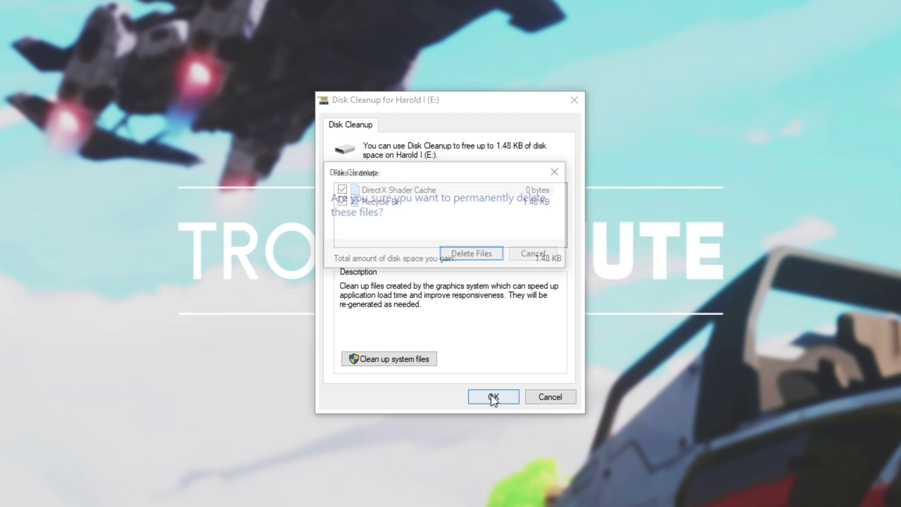
click(483, 252)
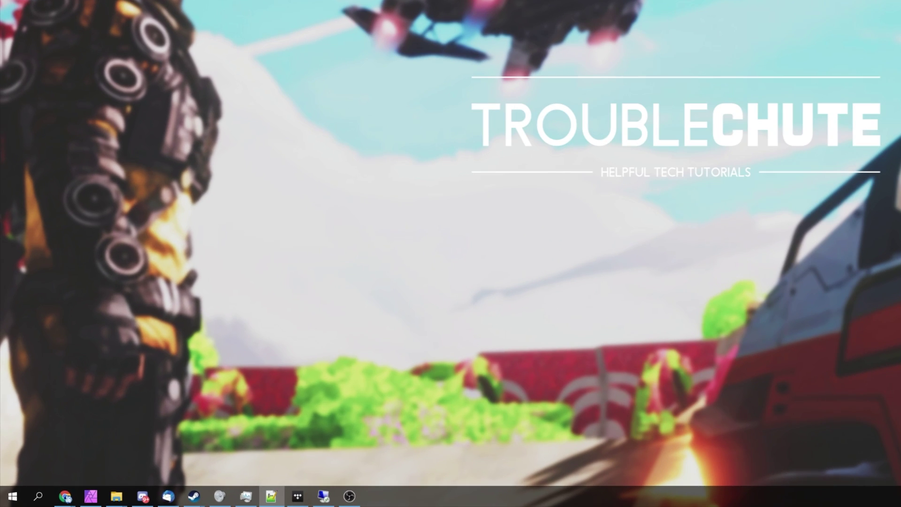
- Open Power Options from Power & sleep's Additional power settings, then close Settings
key(super)
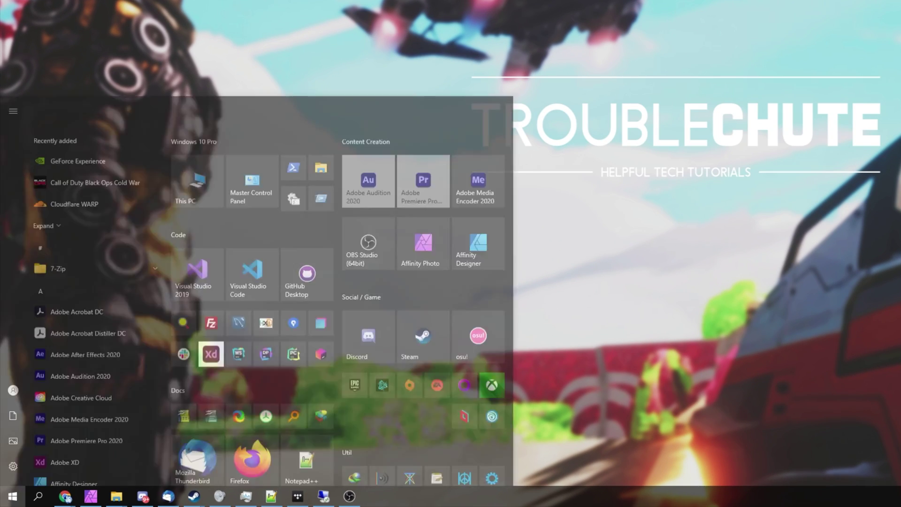
text(power)
key(Return)
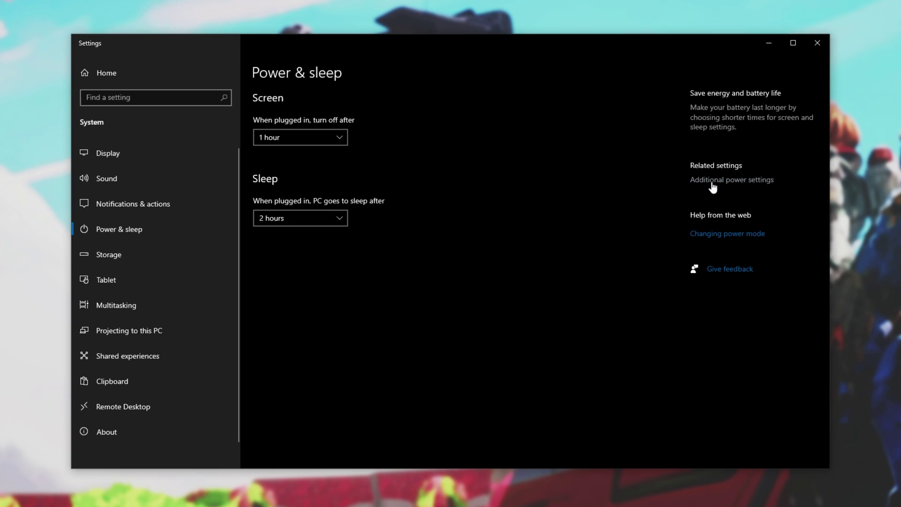
click(820, 121)
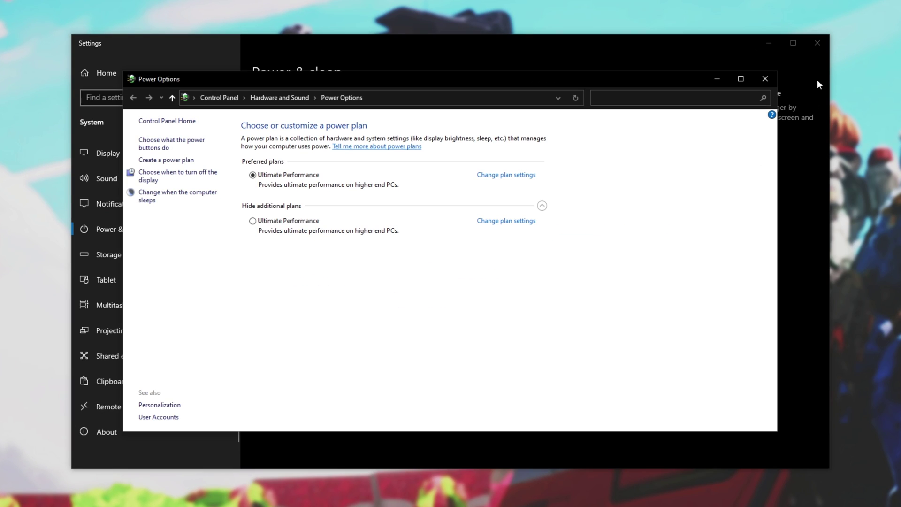
click(817, 43)
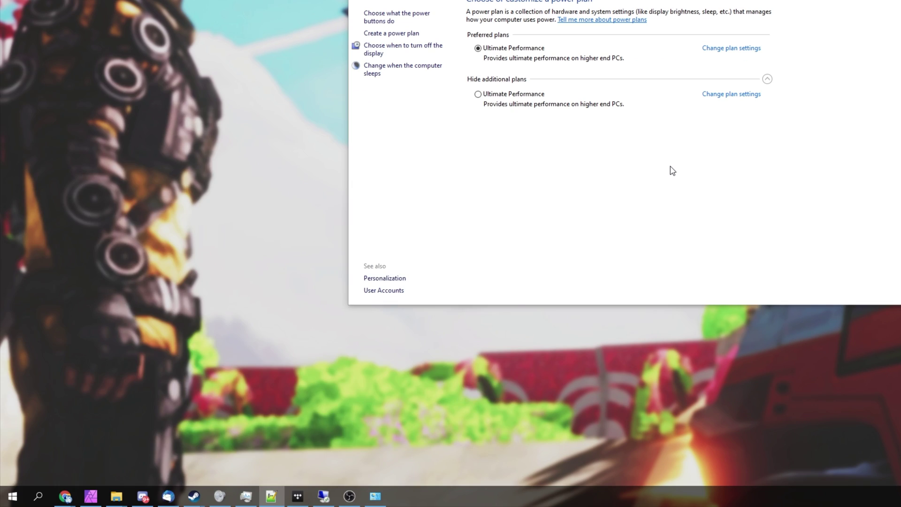
- Run powercfg -duplicatescheme with the Ultimate Performance GUID in an administrator Command Prompt
key(super)
text(cmd)
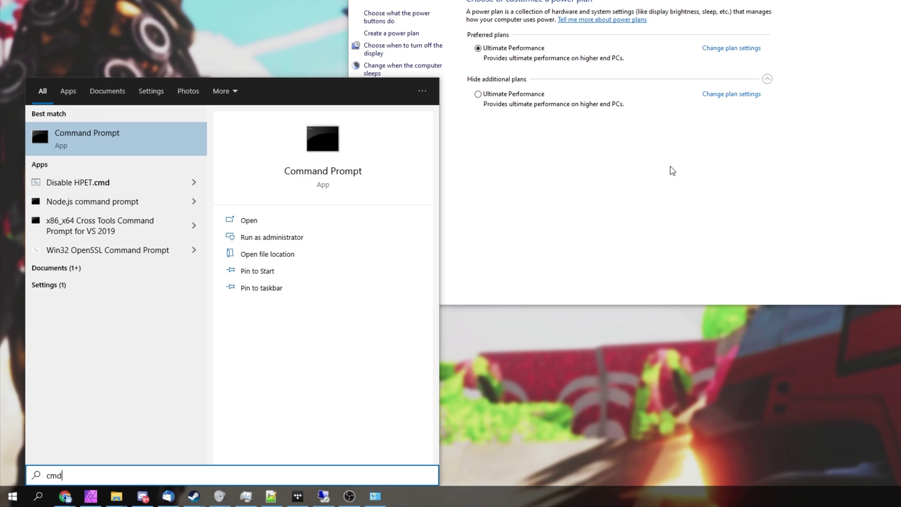
click(317, 235)
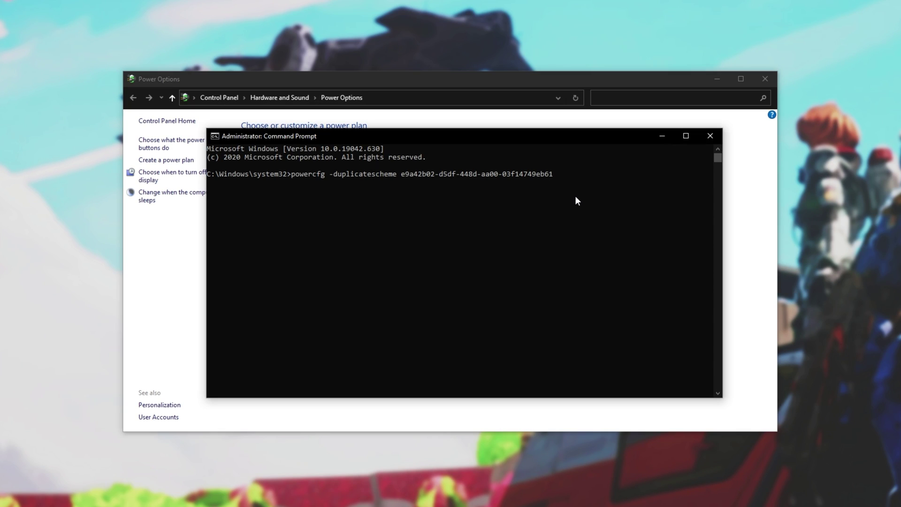
key(Return)
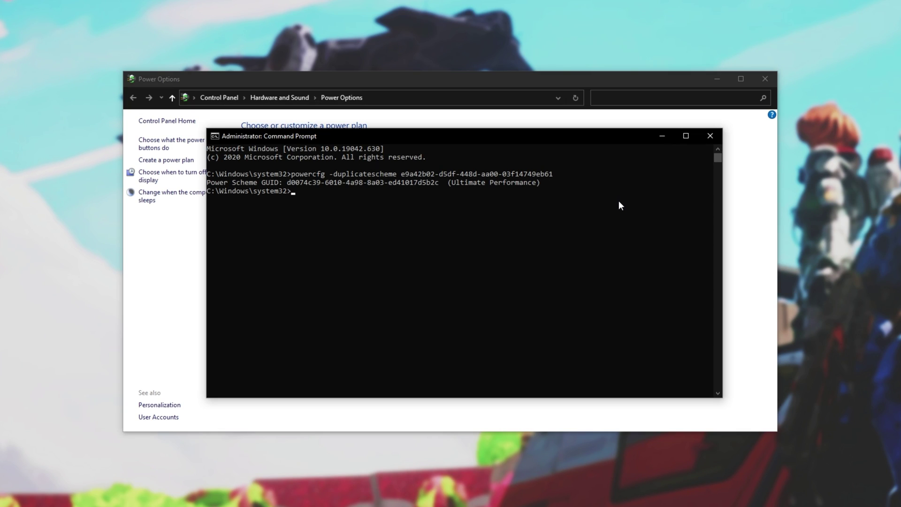
- Check the added Ultimate Performance plan in Power Options, then close Power Options
click(663, 137)
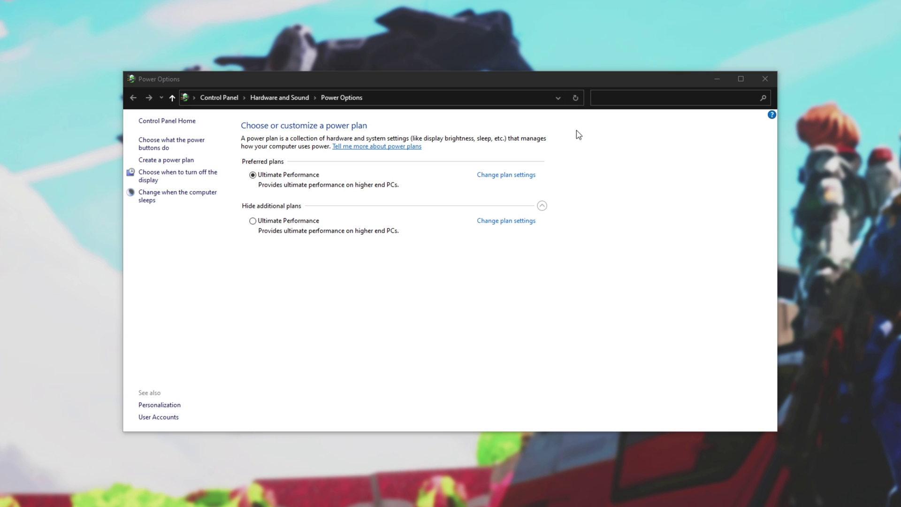
click(299, 179)
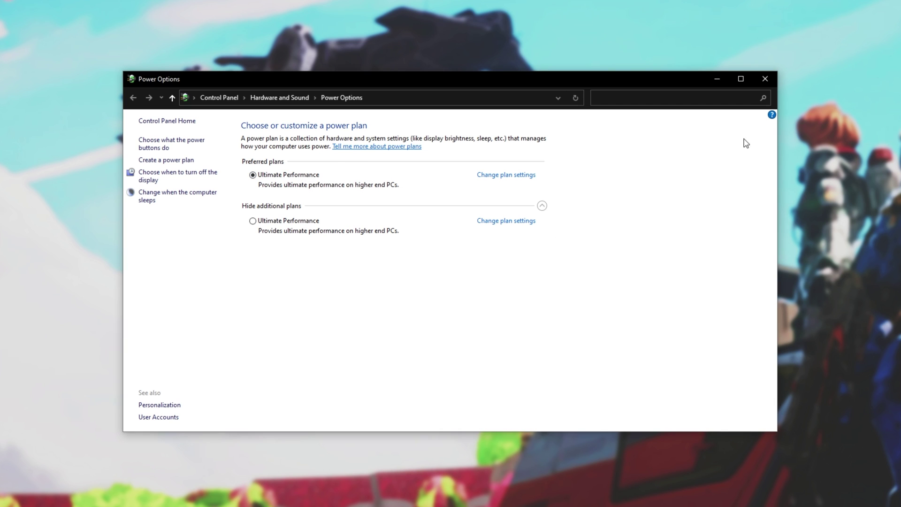
click(766, 79)
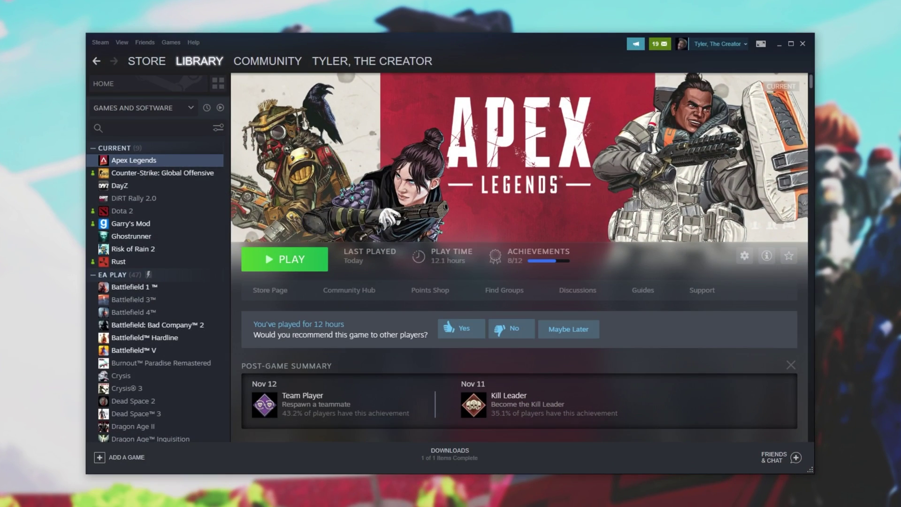
- In Apex Legends' Steam Properties, set launch options -high -dev -forcenovsync -fullscreen
right_click(188, 163)
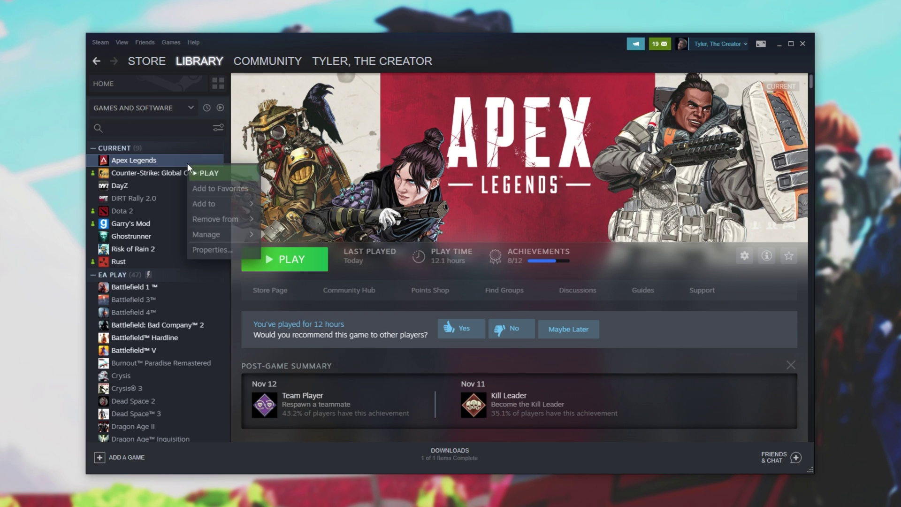
click(225, 250)
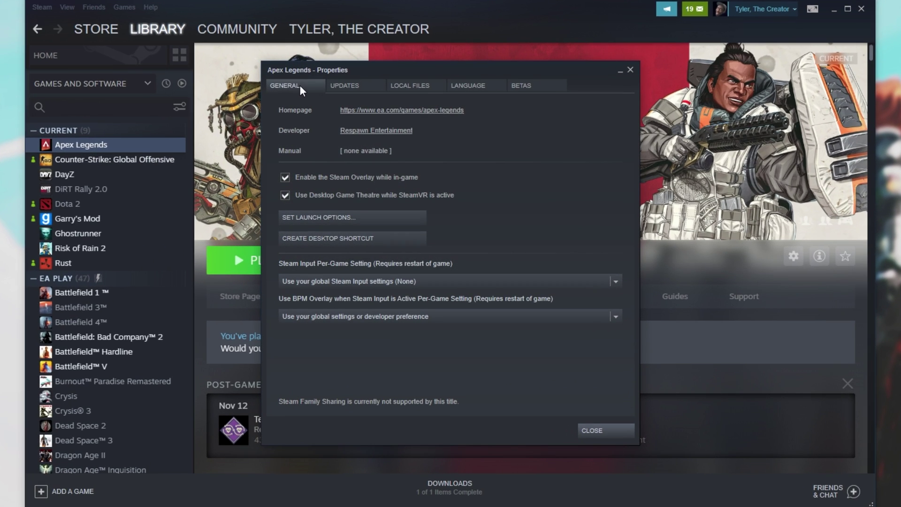
click(319, 216)
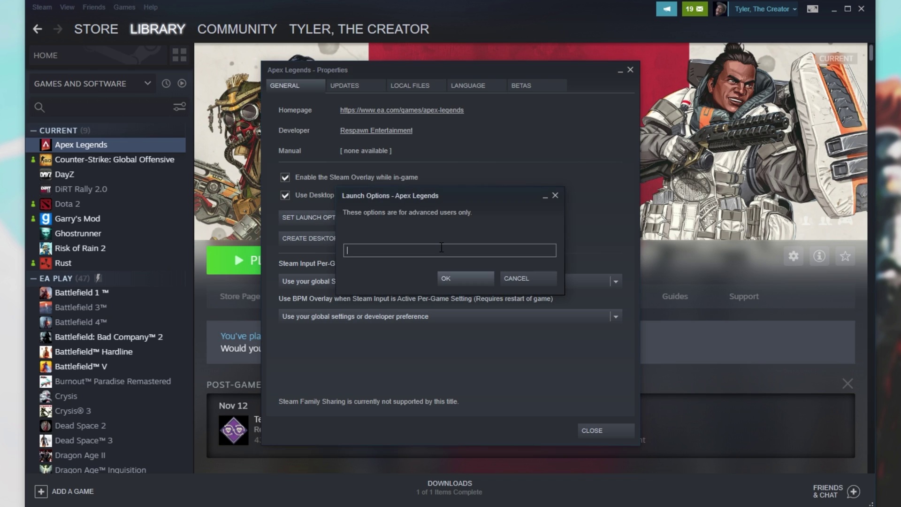
text(-high)
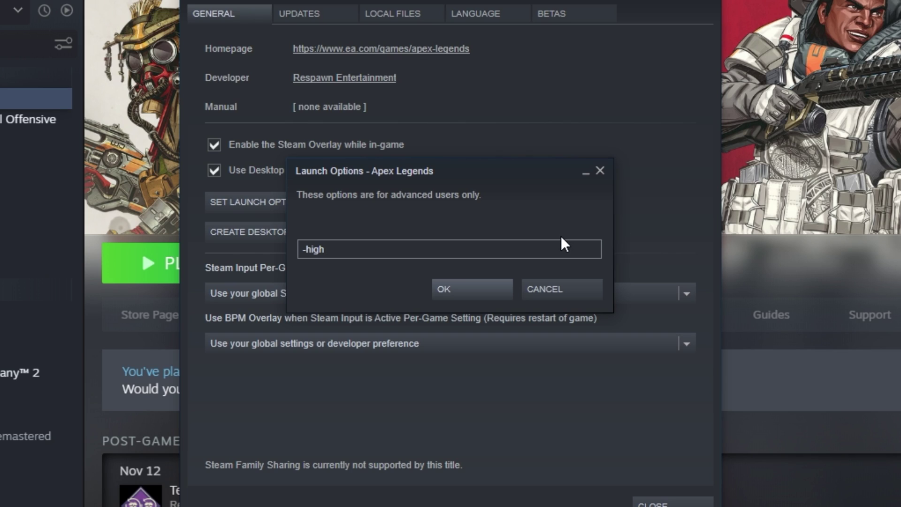
text(-dev -forcenovsyn)
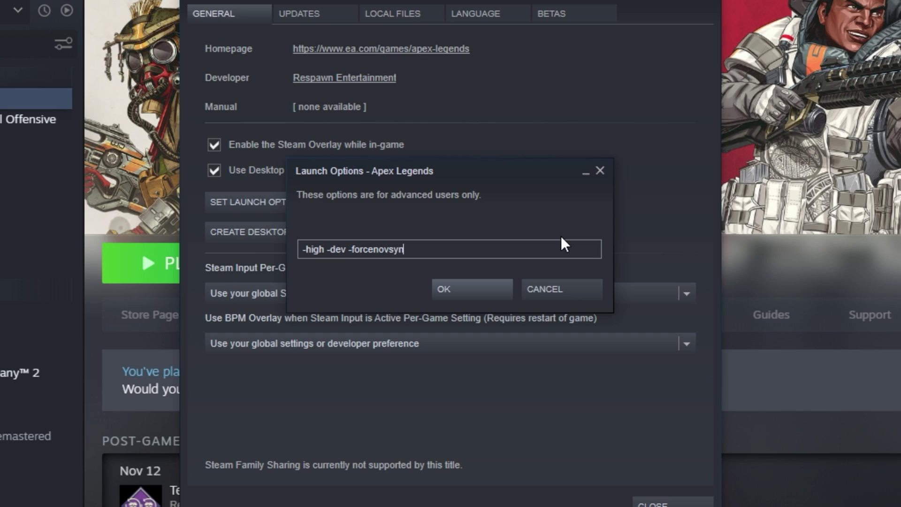
text(c -fullscreen)
- Add an uncapped frame limit, +fps_max 0, to the launch options
text(+fps)
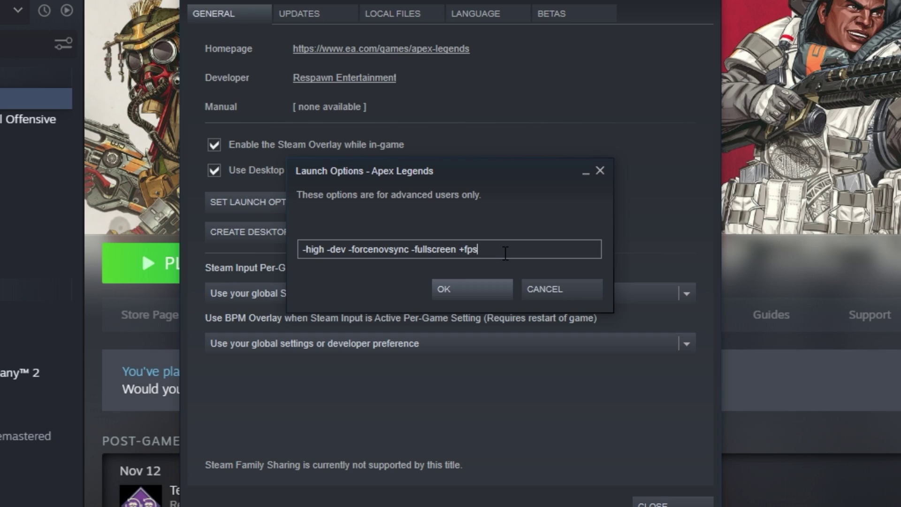
text(_max 0)
key(BackSpace)
text(144)
key(BackSpace)
key(BackSpace)
key(BackSpace)
- Append -preaload and +cl_showfps to the launch options
text(-threads)
key(BackSpace)
key(BackSpace)
key(BackSpace)
key(BackSpace)
key(BackSpace)
key(BackSpace)
key(BackSpace)
key(BackSpace)
text(-preaload)
text(+cl_showfps 1)
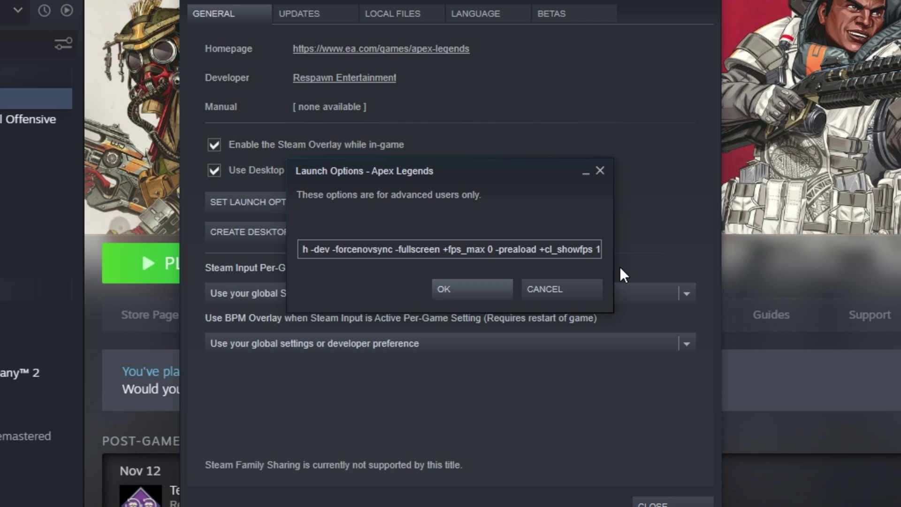
- Replace +cl_showfps 1 with +mat_compressedtextures 1 and +cl_ragdoll_collide 0
key(ctrl+shift+Left)
key(ctrl+shift+Left)
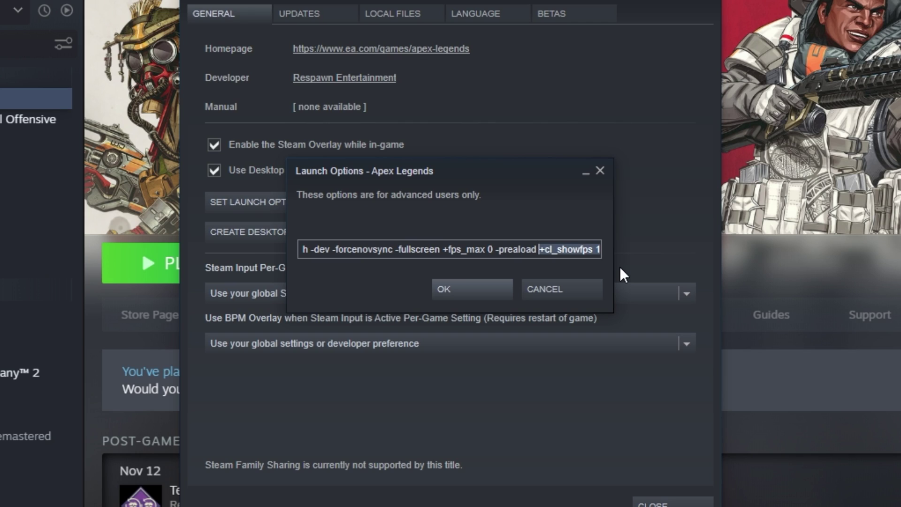
key(BackSpace)
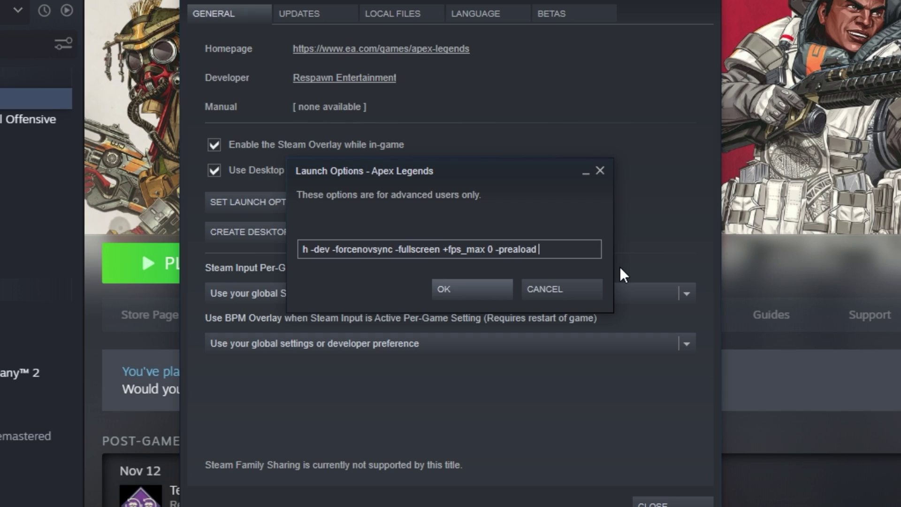
text(+mat_compressedtextures 1)
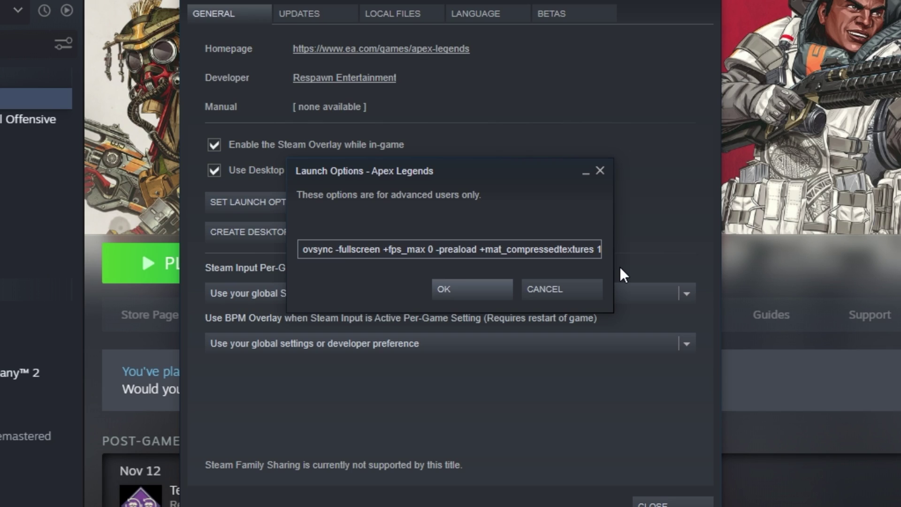
text(+)
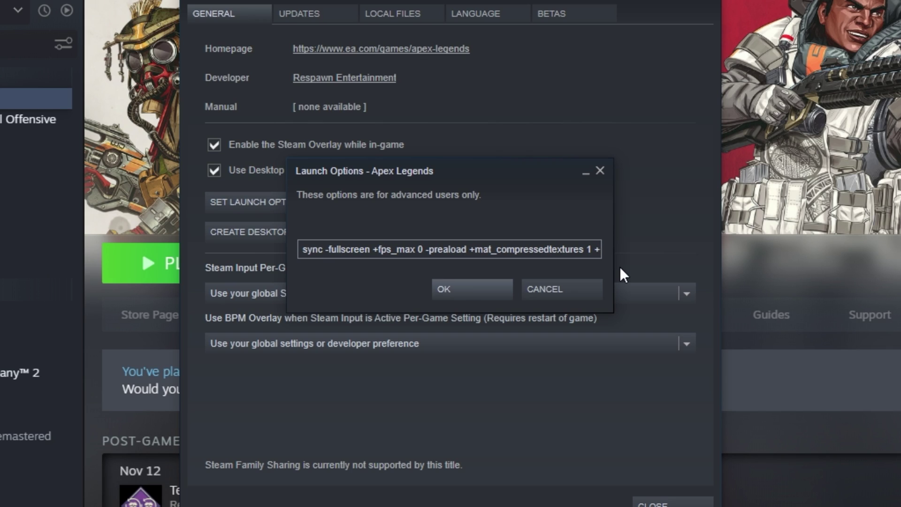
text(cl)
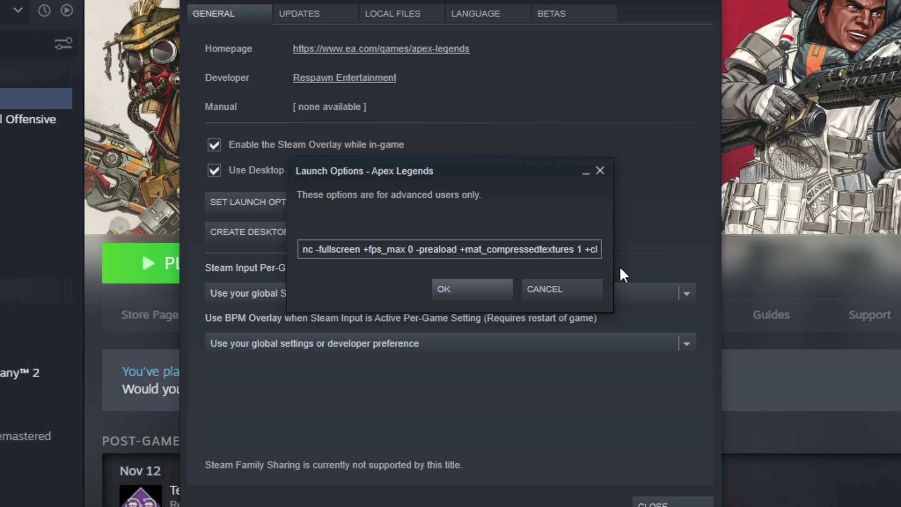
text(_ragdoll_)
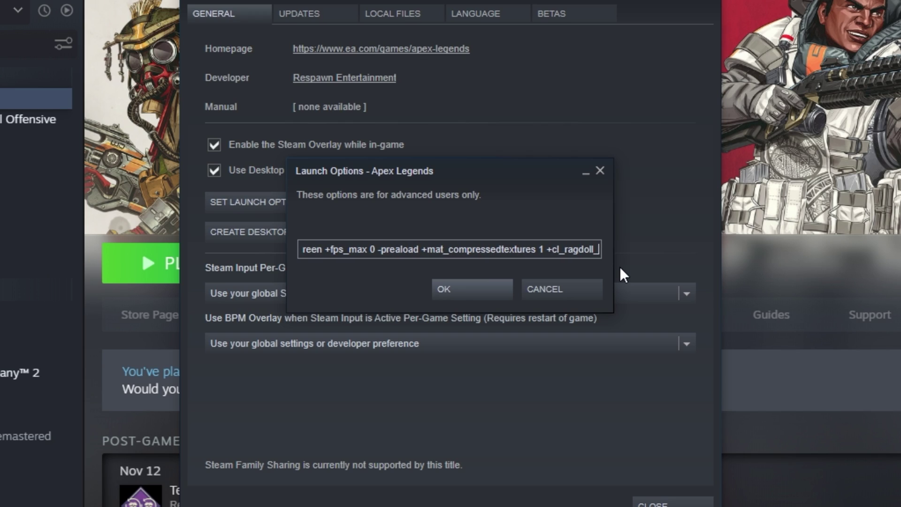
text(collide 0)
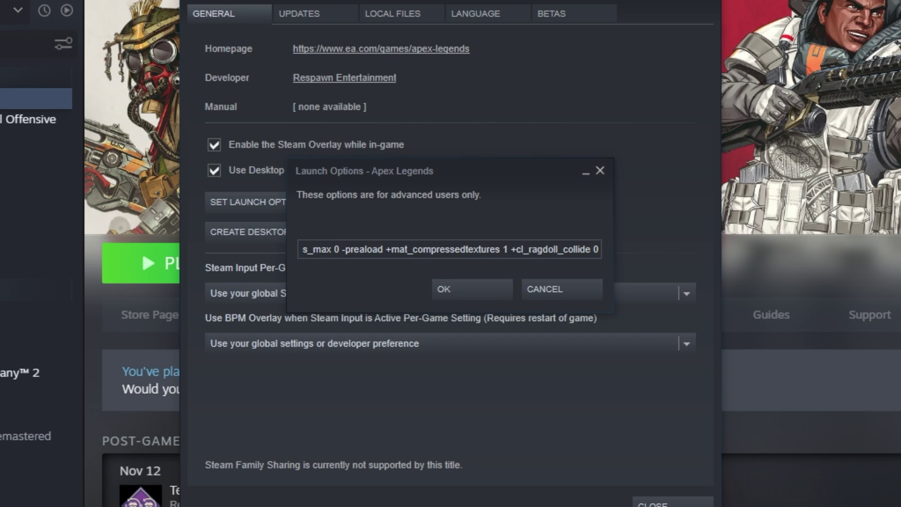
- Add -console and +miles_language japanese to the launch options and save with OK
click(699, 354)
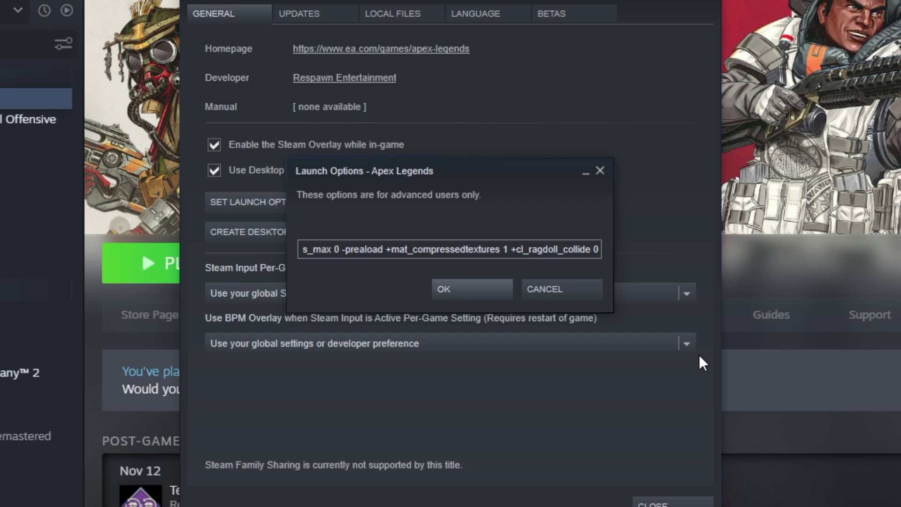
text(-d)
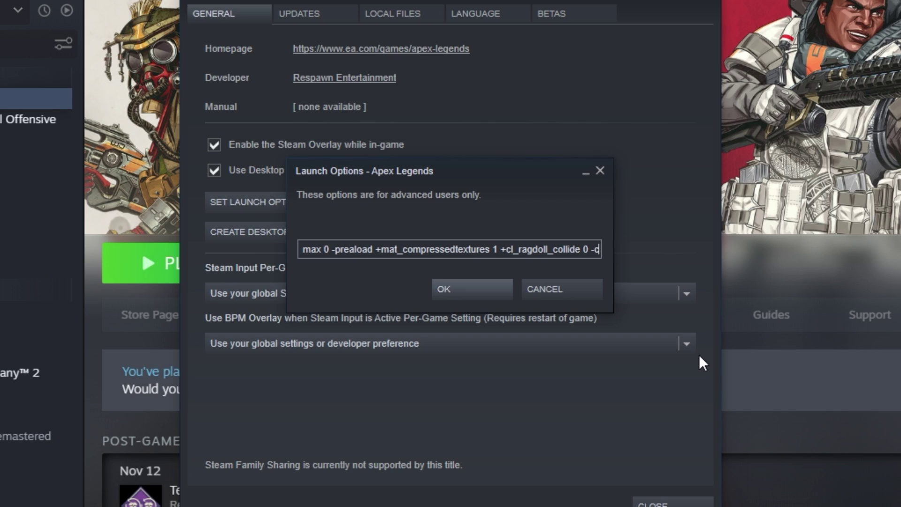
text(onsole)
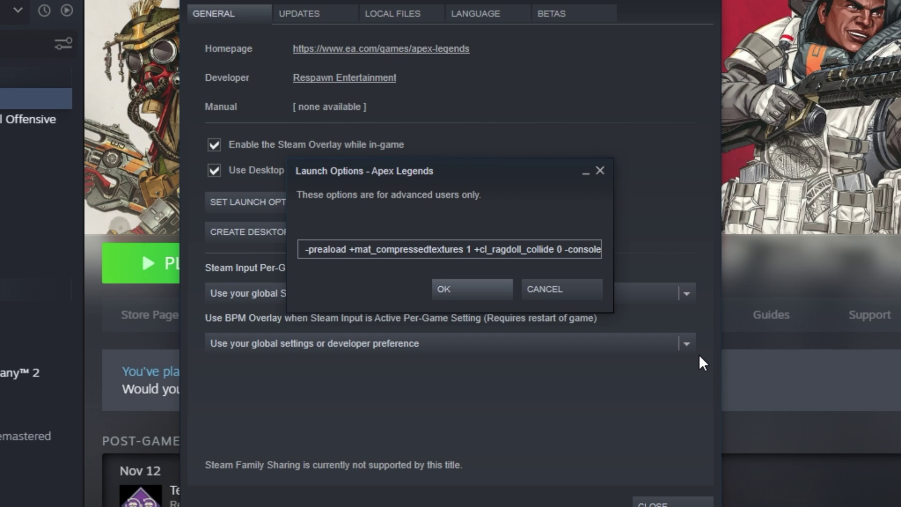
click(142, 251)
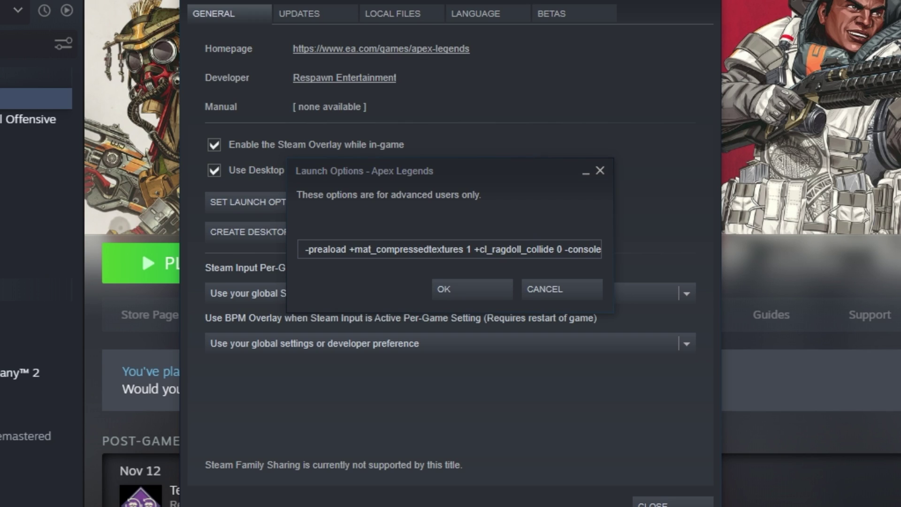
click(303, 249)
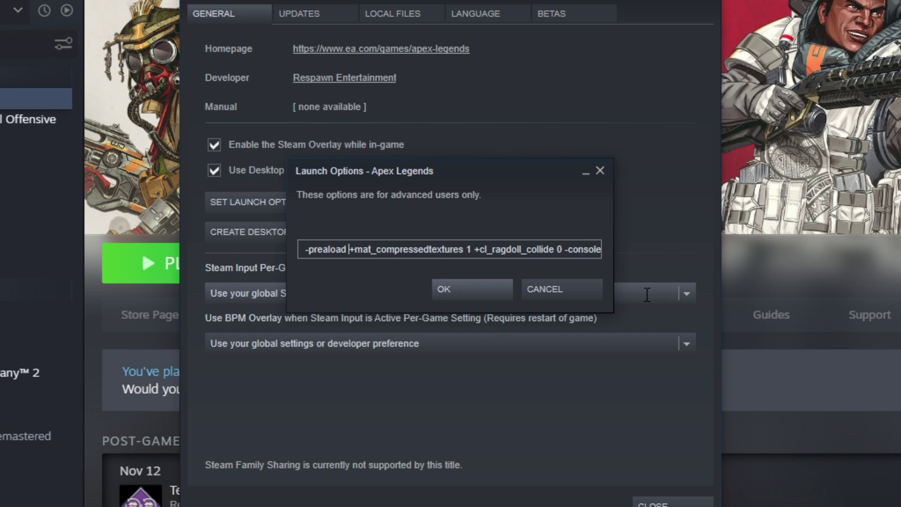
text(+miles_language japanese)
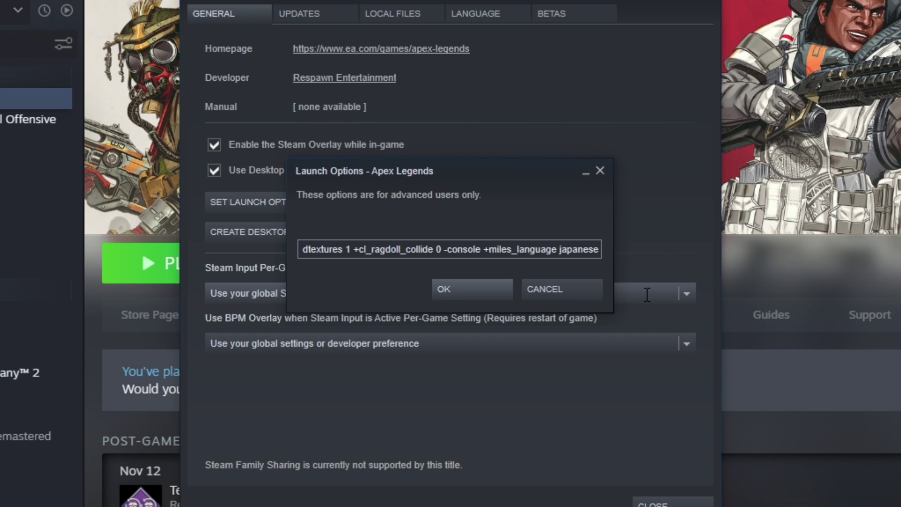
click(499, 288)
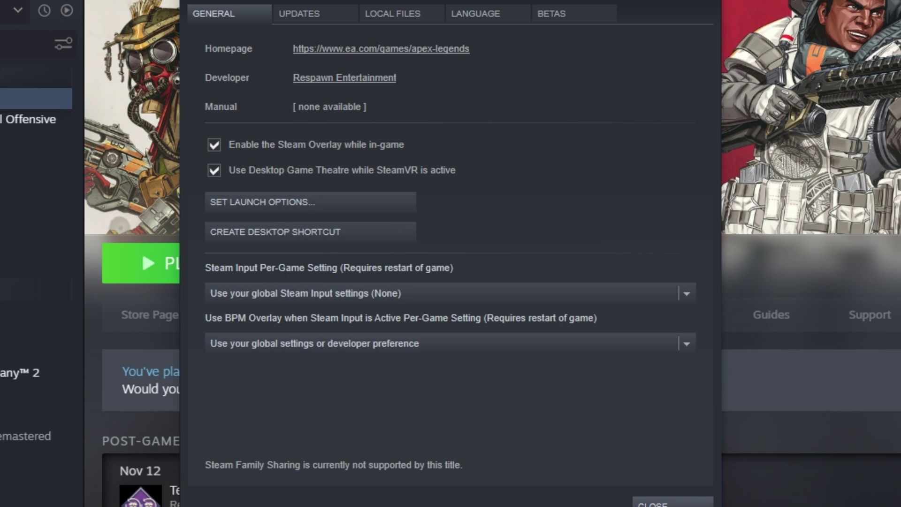
- Close Properties, launch Apex Legends, and go to the in-game Video settings
click(667, 503)
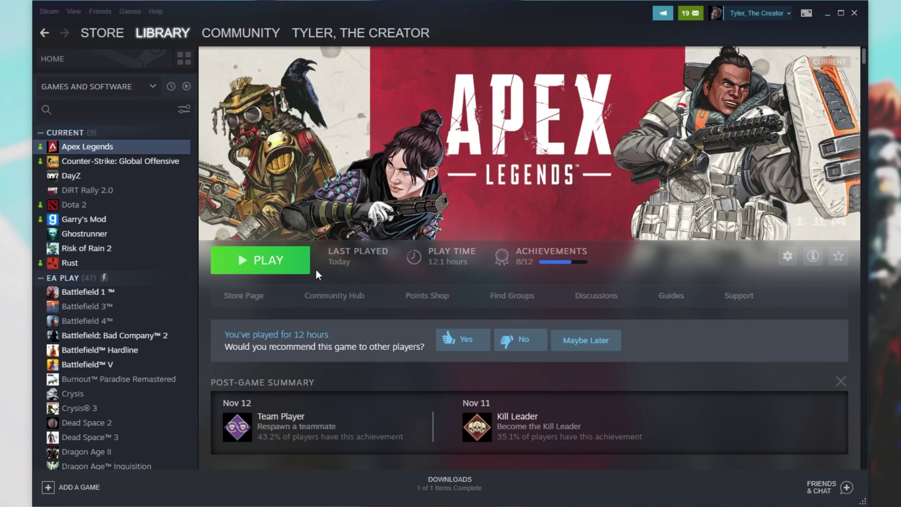
click(232, 271)
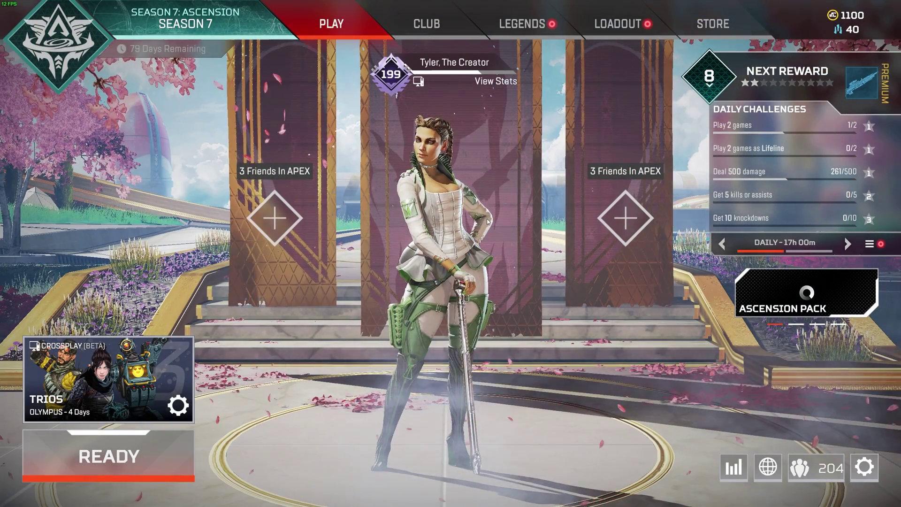
click(869, 468)
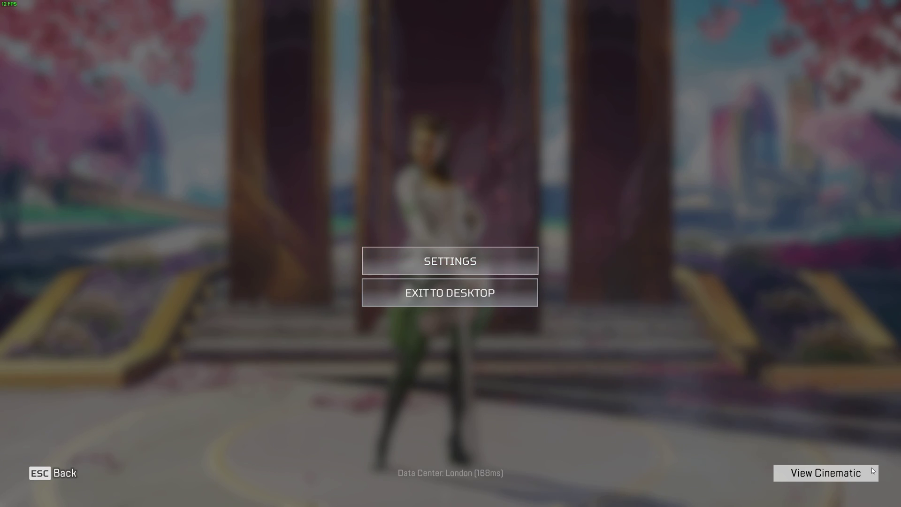
click(509, 274)
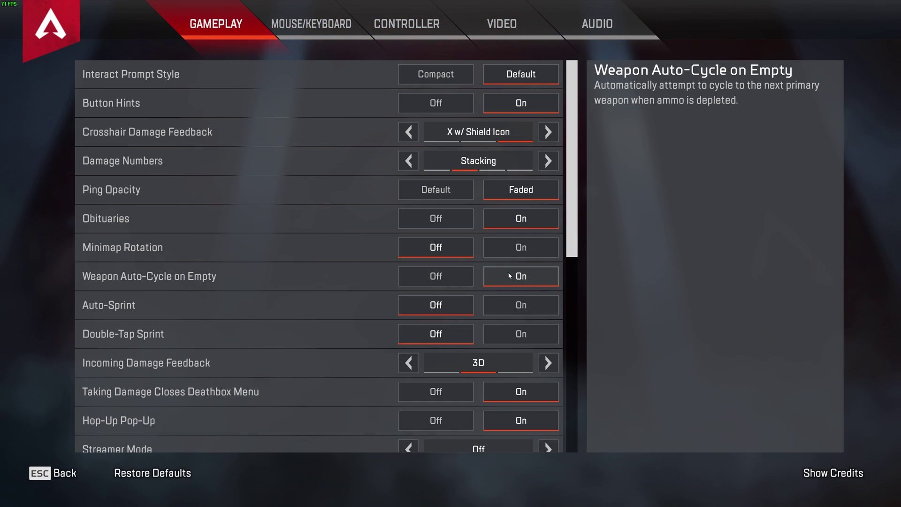
click(475, 17)
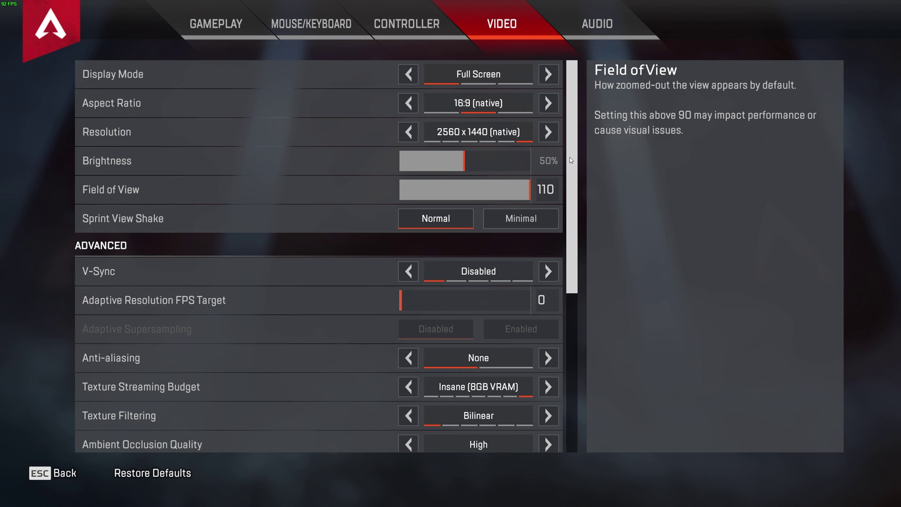
- Scroll down to ADVANCED and switch Anti-aliasing from None to TSAA
scroll(575, 296, down, 3)
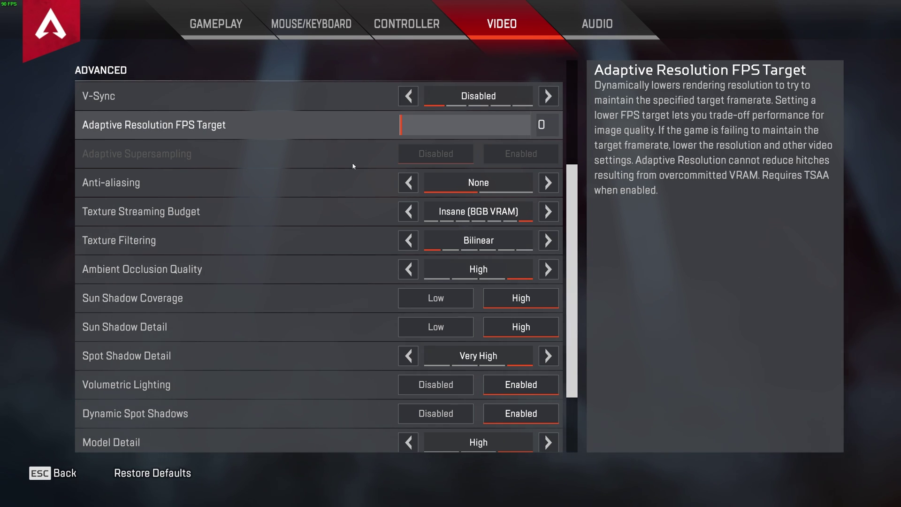
click(553, 184)
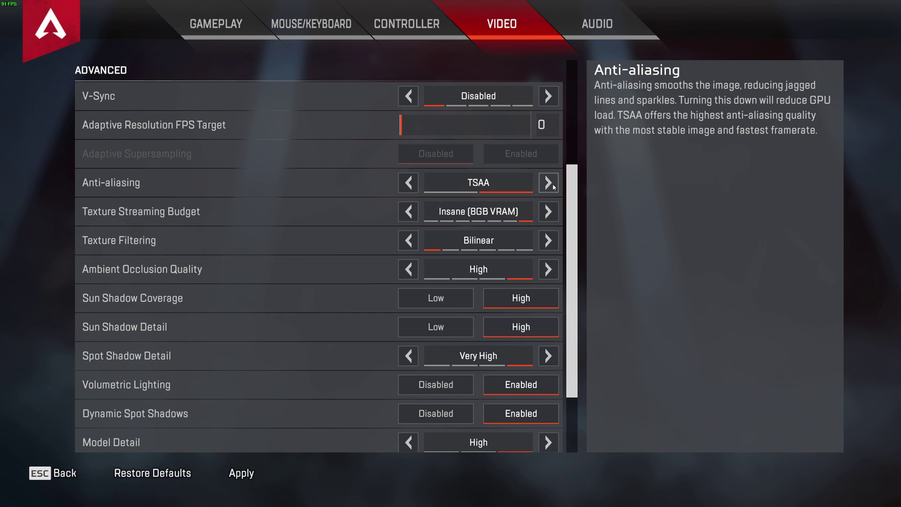
click(548, 183)
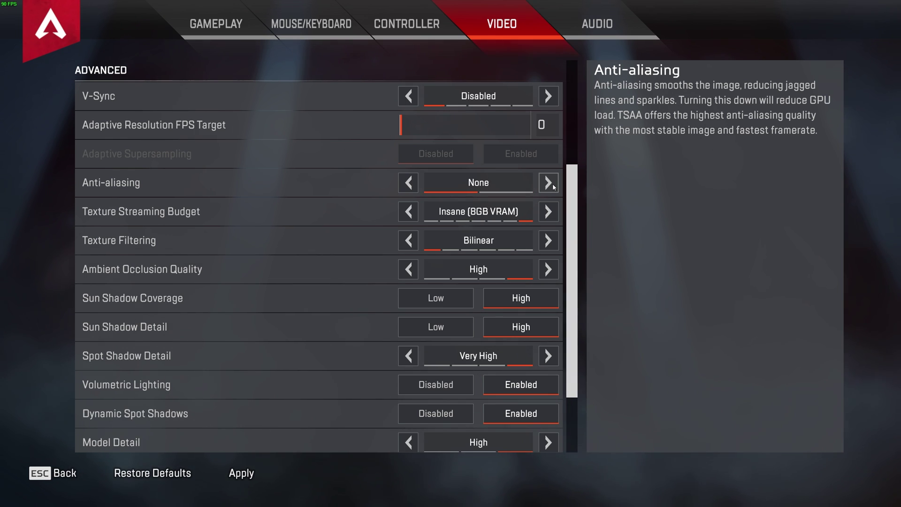
click(549, 183)
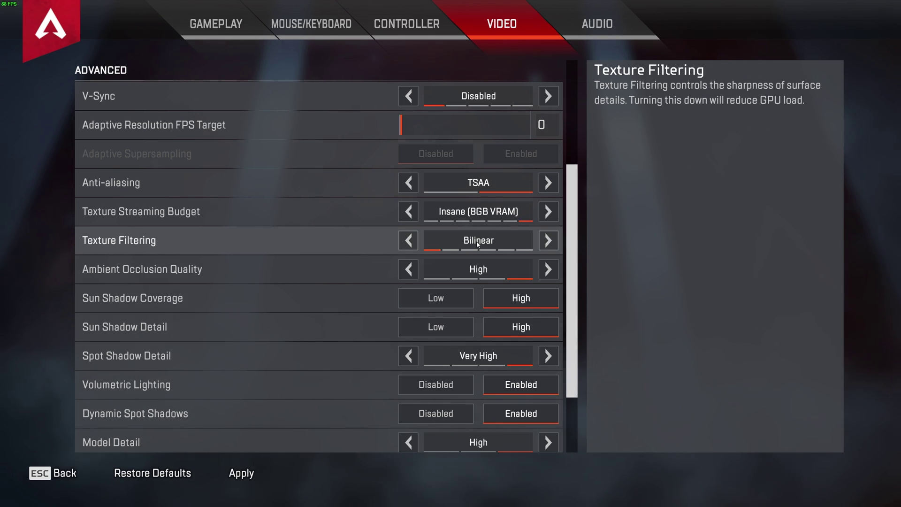
click(548, 240)
click(548, 240)
click(548, 241)
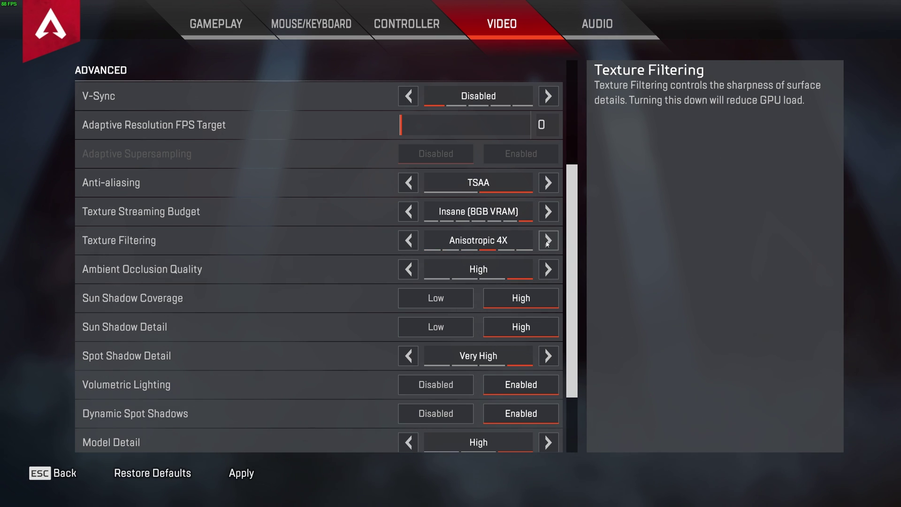
click(548, 240)
click(548, 240)
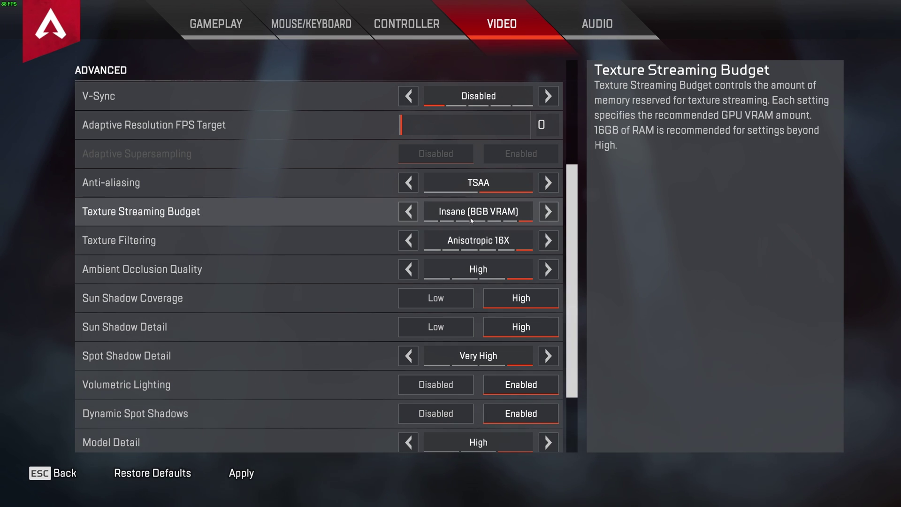
click(487, 213)
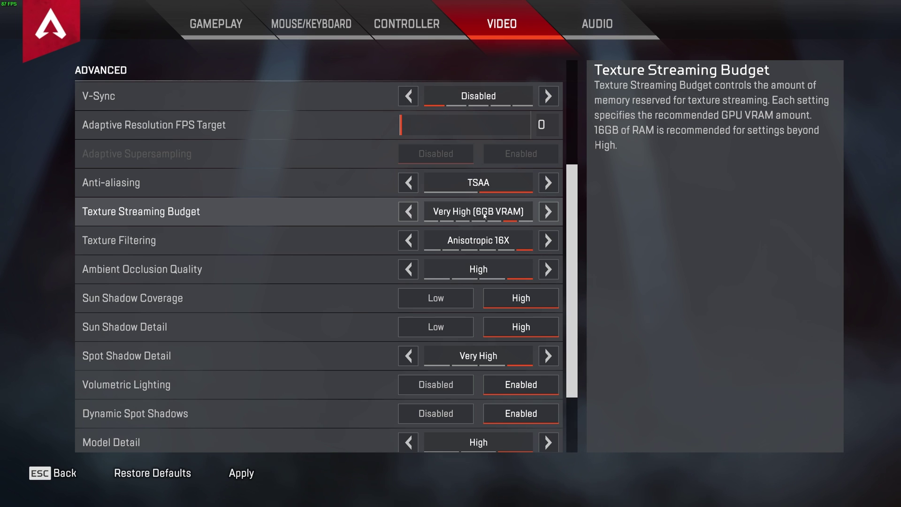
click(410, 242)
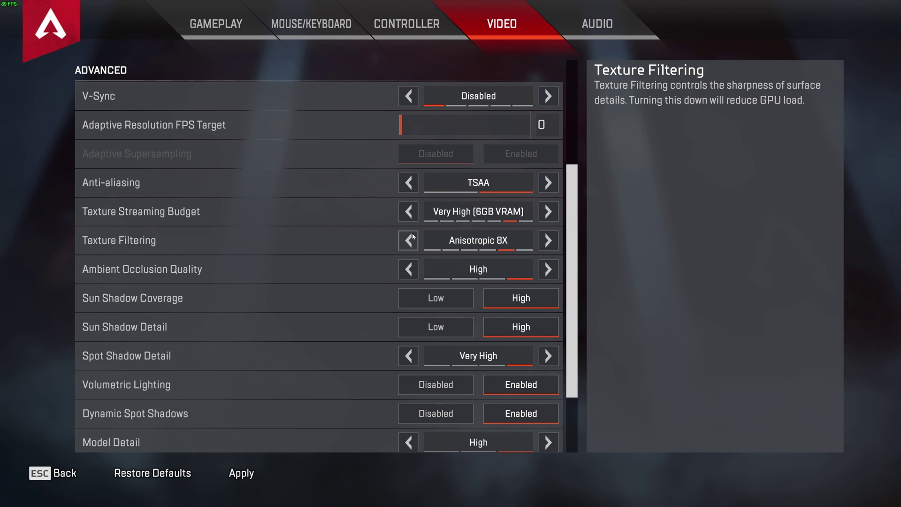
click(411, 241)
click(410, 213)
click(410, 241)
click(410, 212)
click(409, 212)
click(409, 242)
click(409, 212)
click(409, 241)
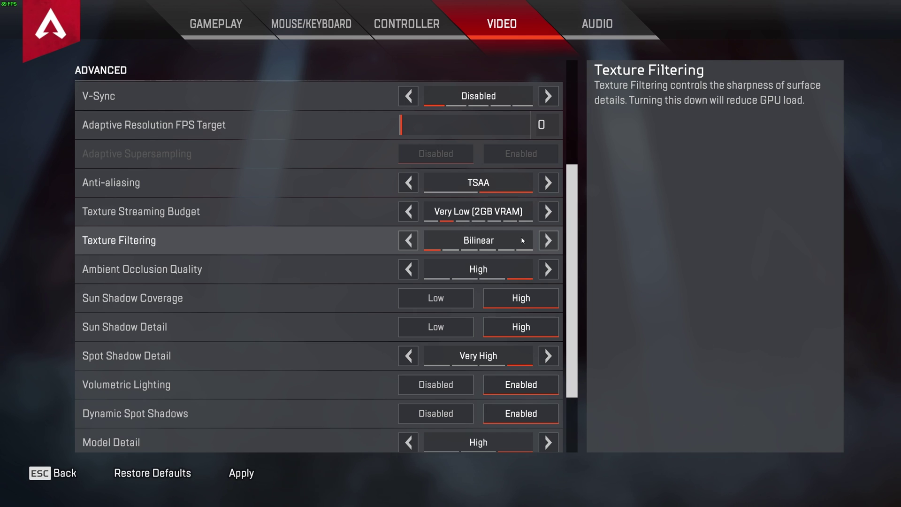
click(549, 212)
click(549, 211)
click(549, 212)
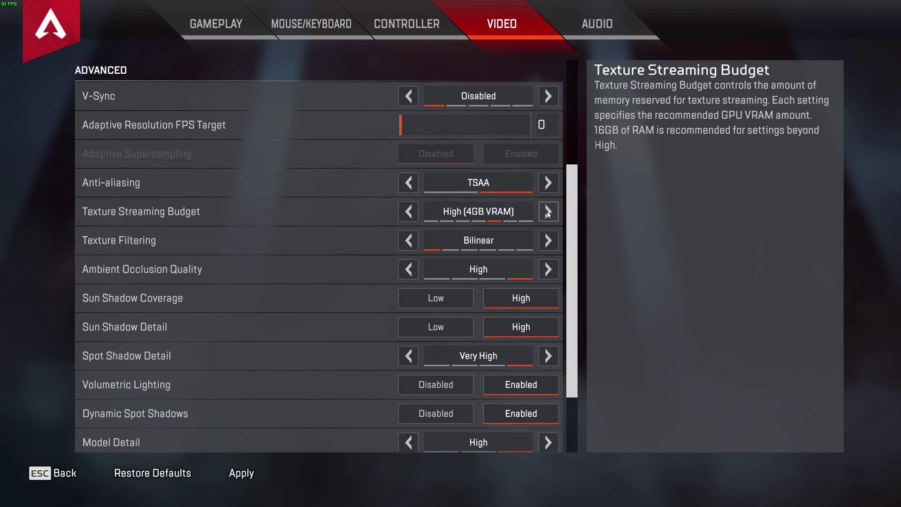
click(549, 211)
click(548, 212)
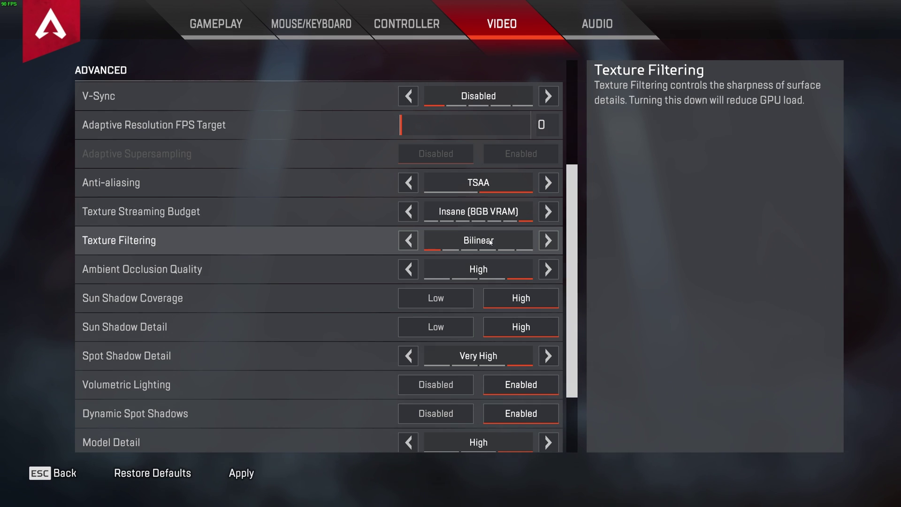
key(Up)
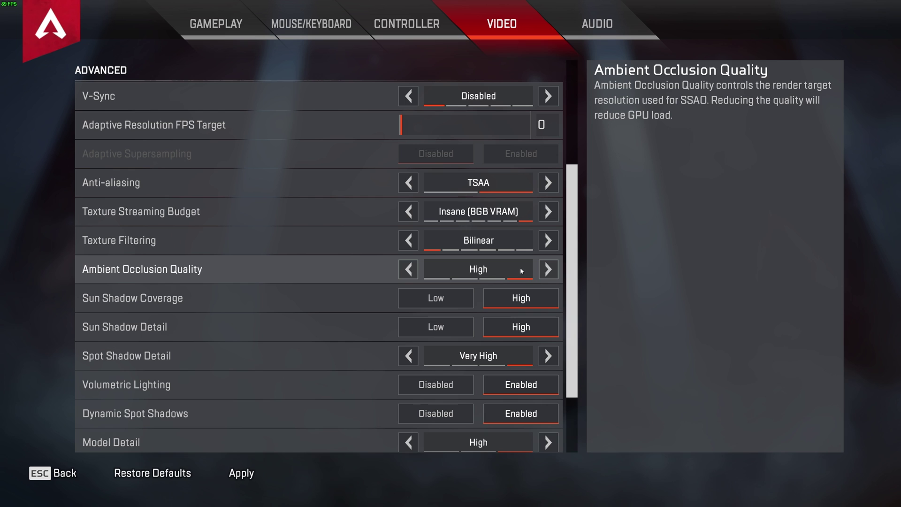
- Turn Ambient Occlusion Quality down to Disabled
click(409, 270)
click(409, 270)
click(408, 270)
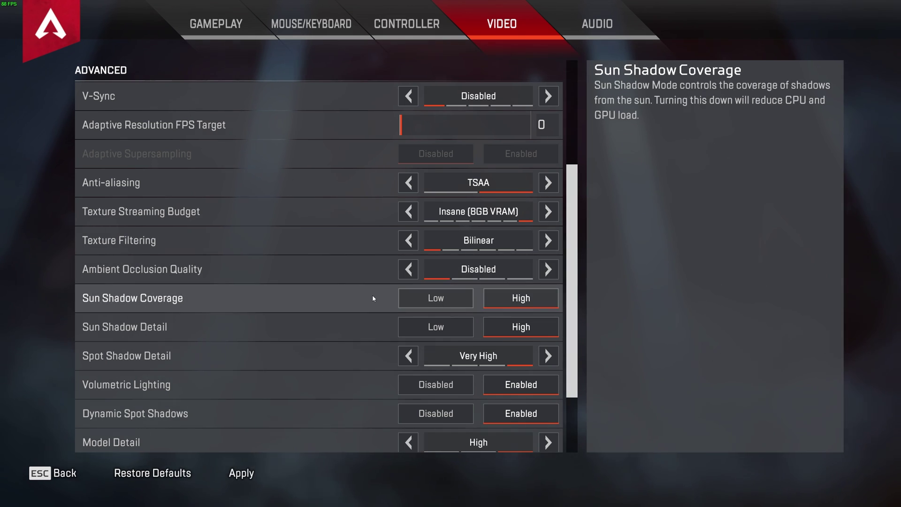
- Set Sun Shadow Coverage, Sun Shadow Detail and Spot Shadow Detail to Low
click(436, 298)
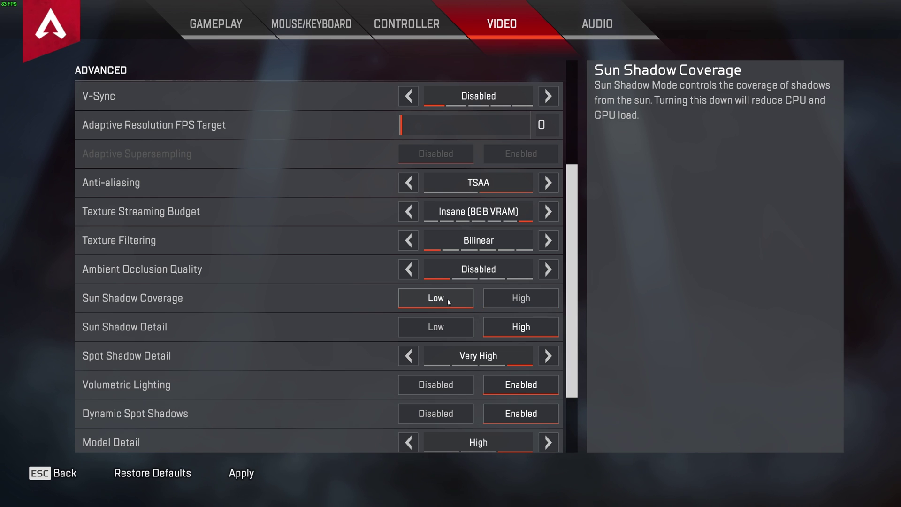
click(427, 328)
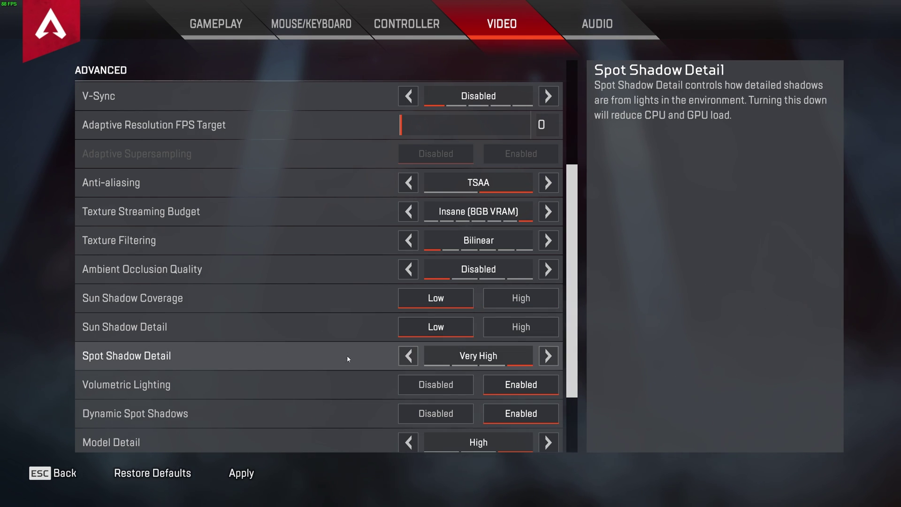
click(407, 356)
click(407, 356)
click(406, 356)
click(546, 358)
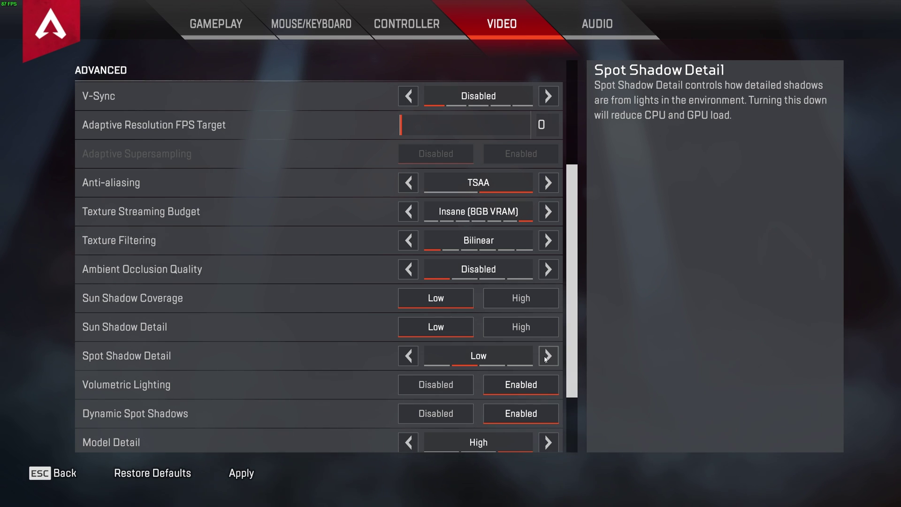
scroll(557, 325, down, 3)
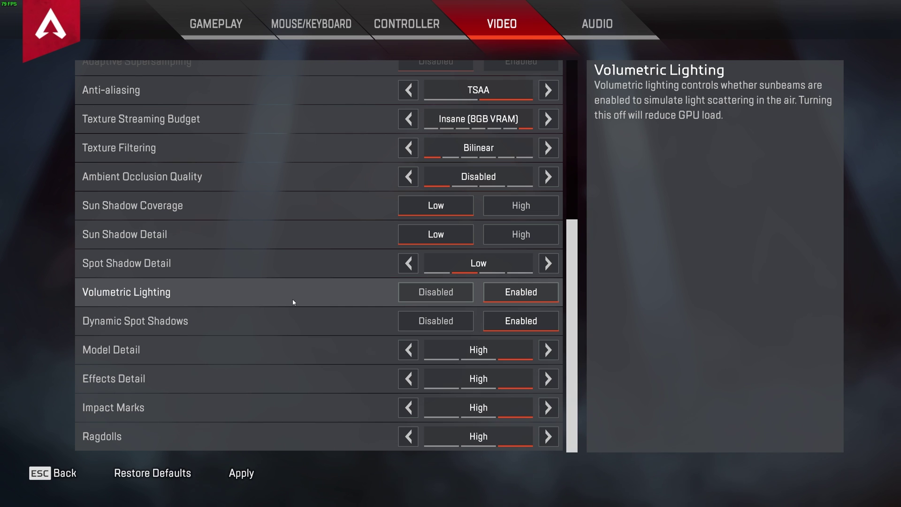
- Set Volumetric Lighting and Dynamic Spot Shadows to Disabled, and Model Detail to Medium
click(424, 293)
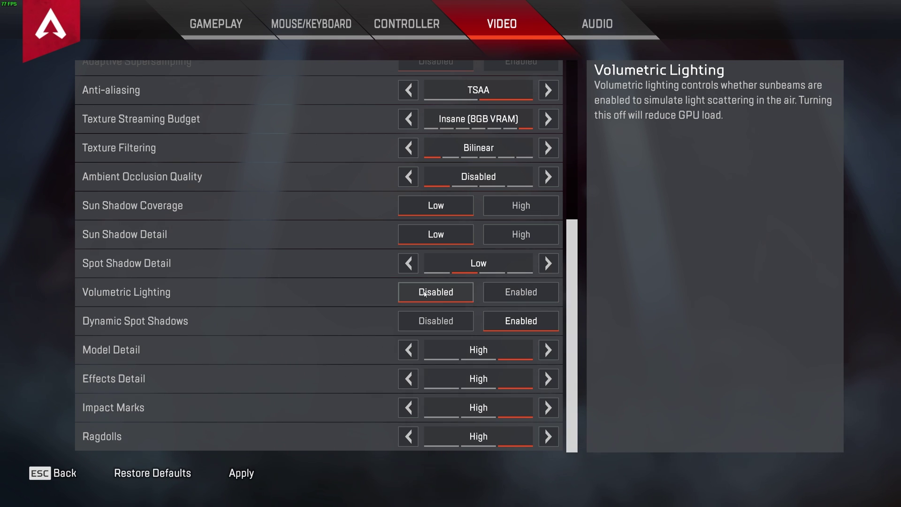
click(430, 324)
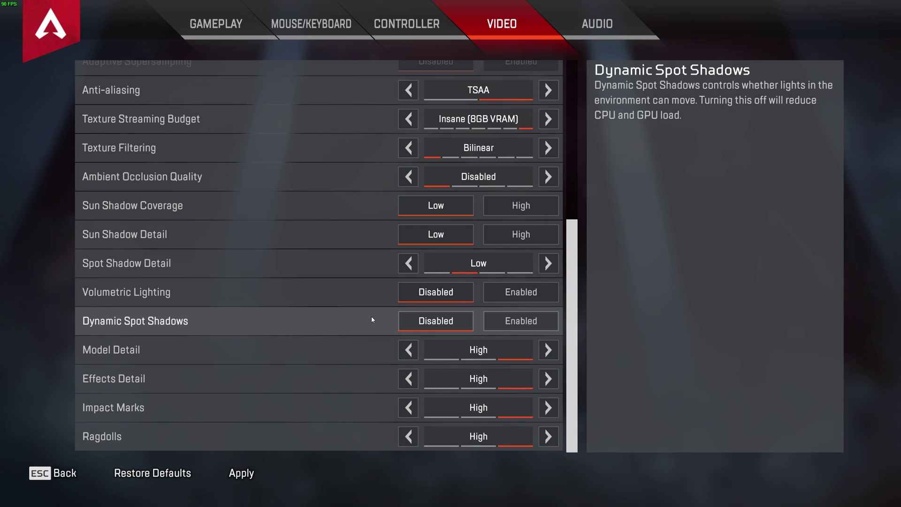
click(409, 350)
click(407, 350)
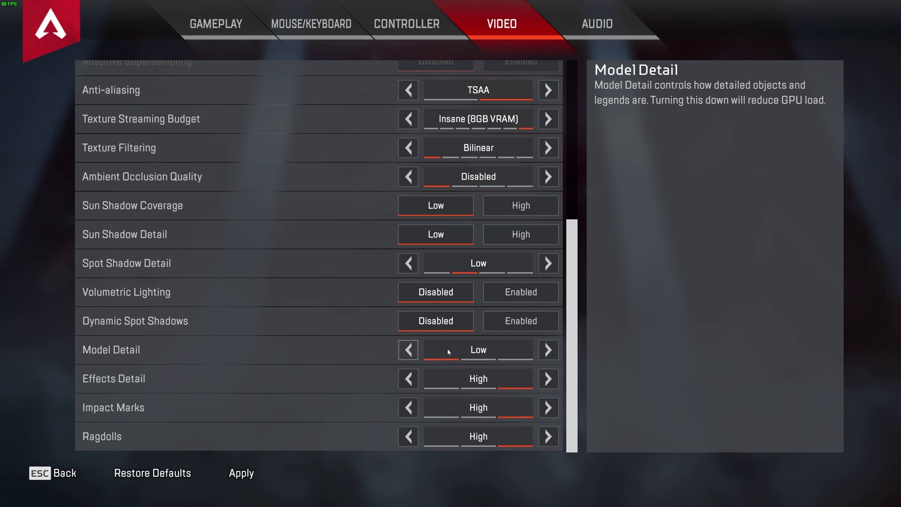
click(548, 352)
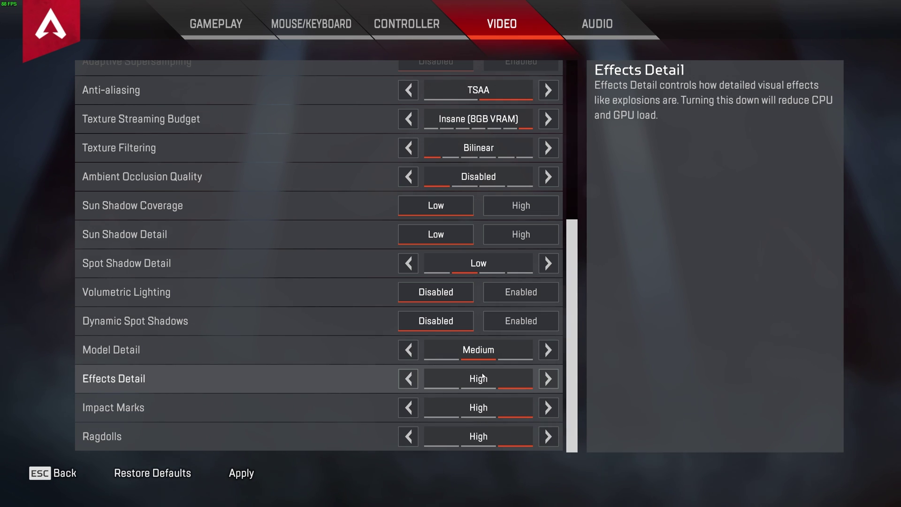
- Set Effects Detail to Medium
click(412, 380)
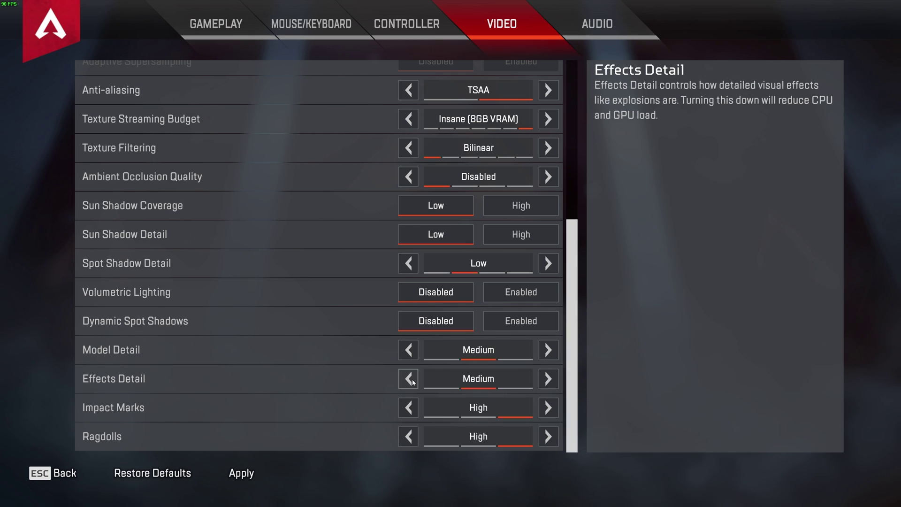
click(409, 379)
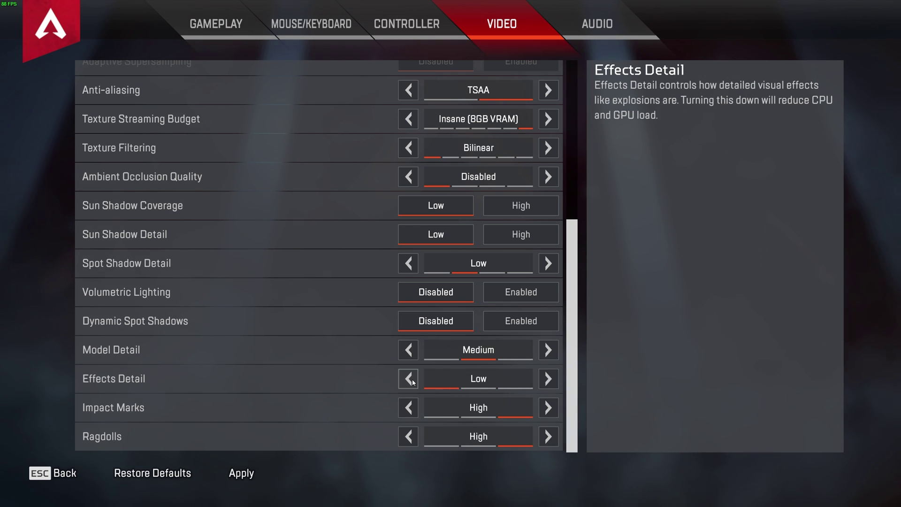
click(549, 380)
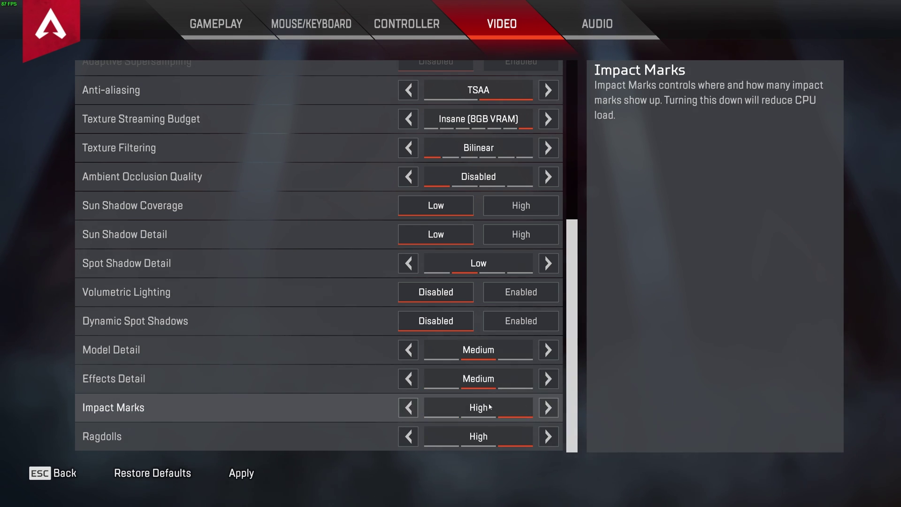
- Keep Impact Marks at High and lower Ragdolls to Low
click(409, 408)
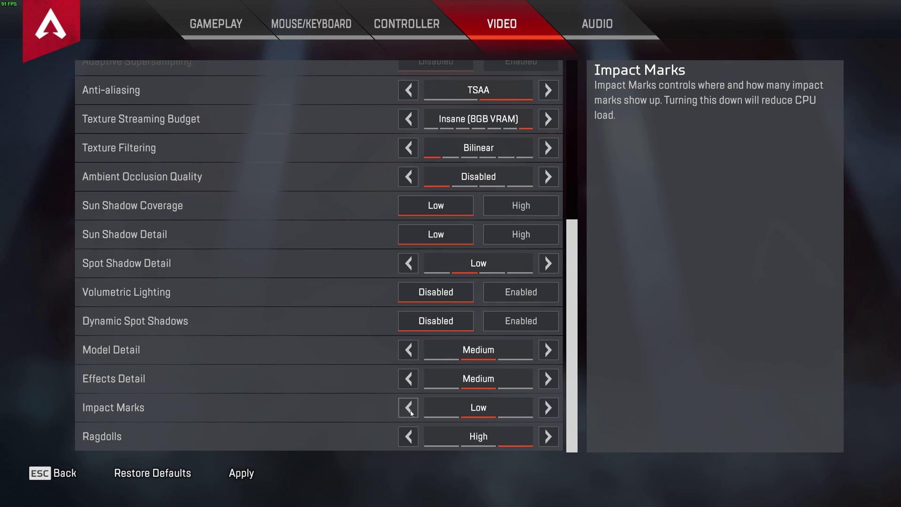
click(410, 408)
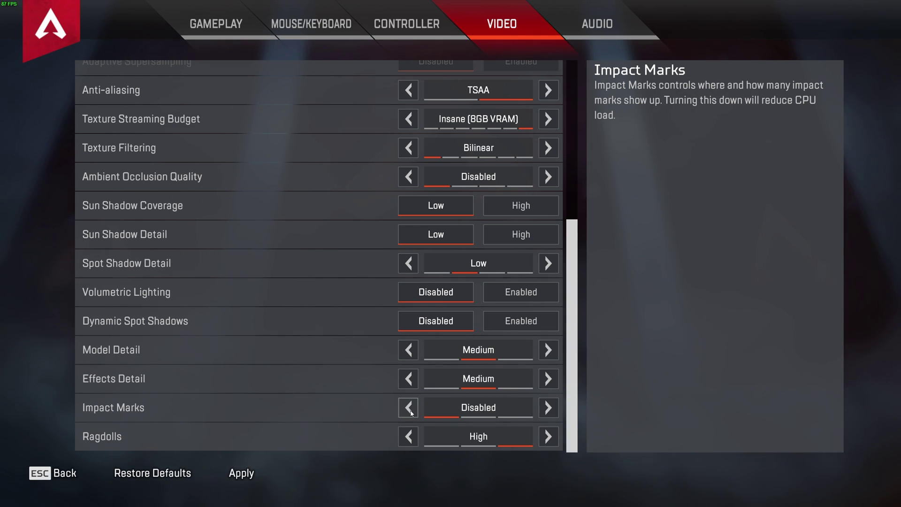
click(548, 409)
click(548, 409)
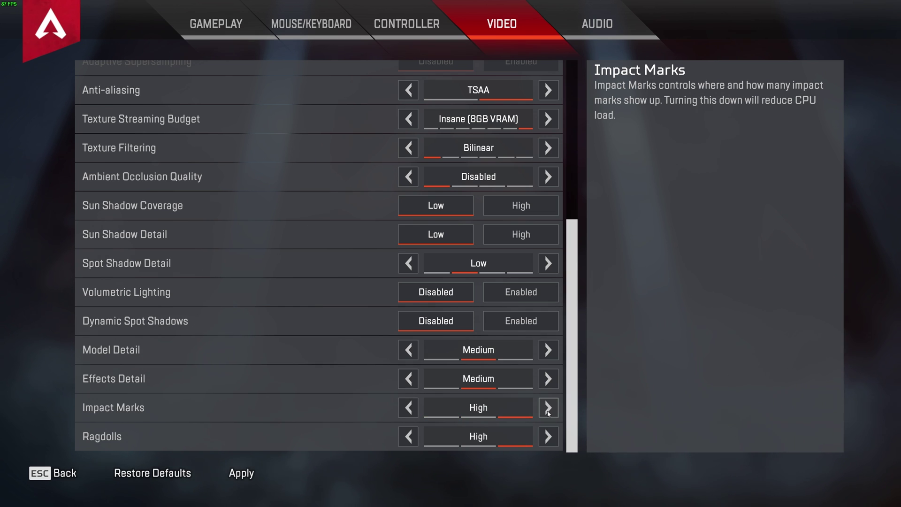
click(548, 413)
click(548, 412)
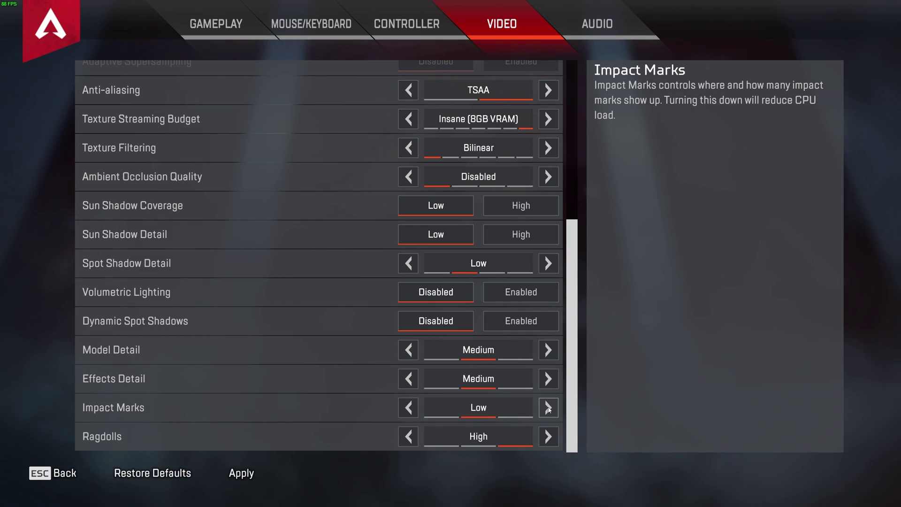
click(548, 408)
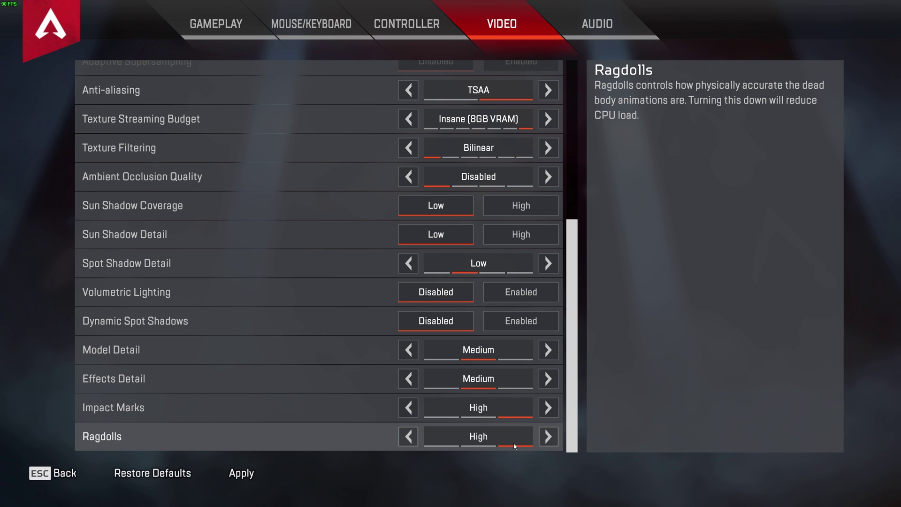
click(410, 438)
click(411, 438)
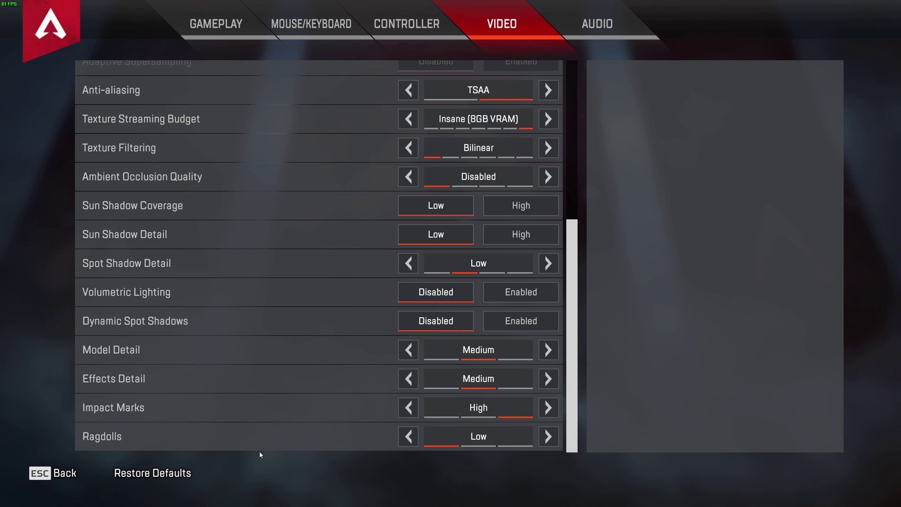
scroll(298, 407, up, 5)
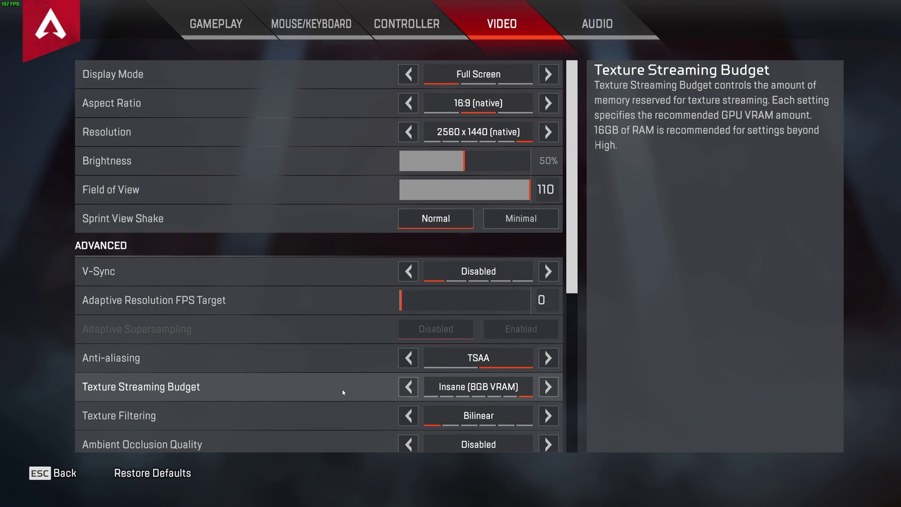